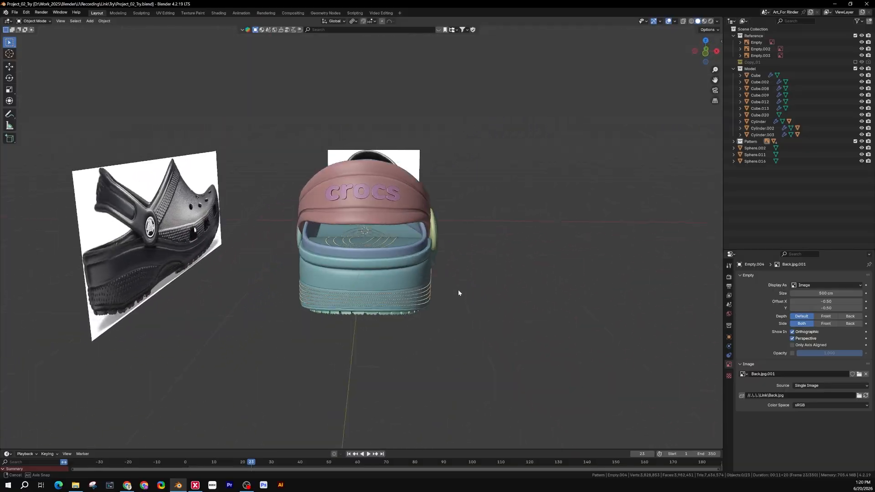
Exclude the Reference collection from the view layer to hide its reference images
{"action": "left_click", "coordinate": [379, 135]}
{"action": "middle_click_drag", "start_coordinate": [379, 135], "coordinate": [405, 223]}
{"action": "scroll", "coordinate": [341, 200], "scroll_direction": "up", "scroll_amount": 3}
{"action": "scroll", "coordinate": [404, 223], "scroll_direction": "down", "scroll_amount": 4}
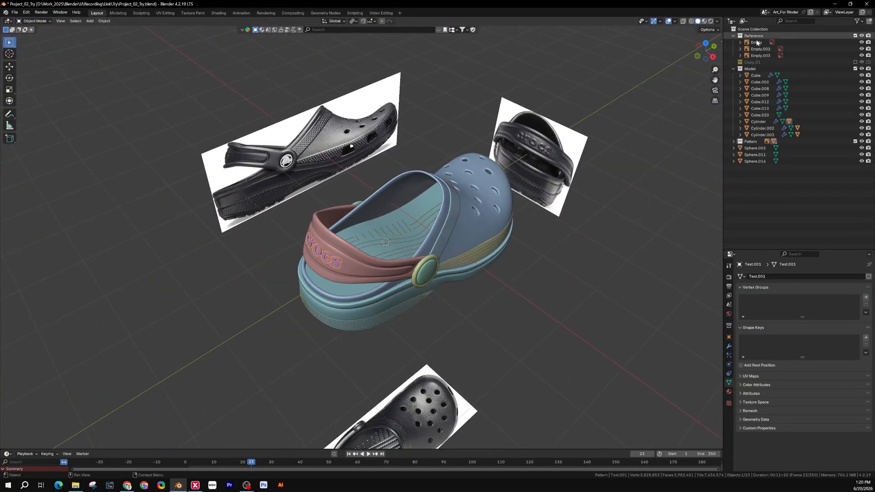
{"action": "left_click", "coordinate": [856, 36]}
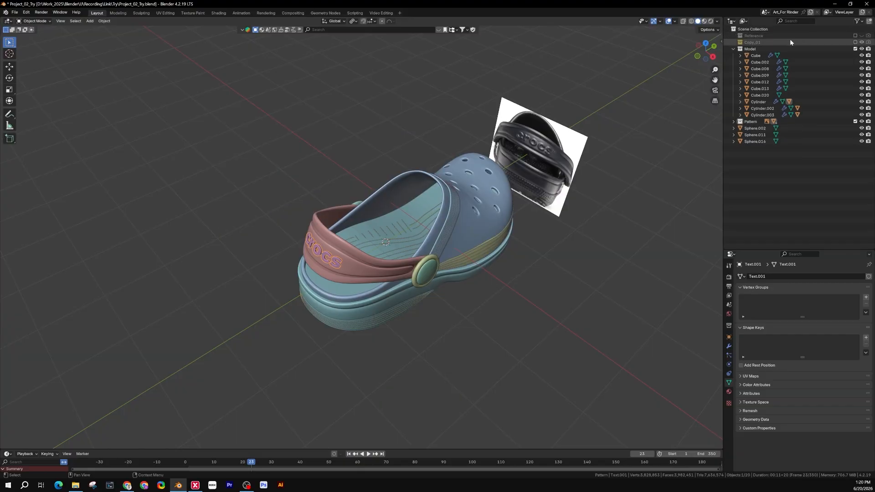
Move the remaining back-view reference image from the Pattern collection into the Reference collection
{"action": "left_click", "coordinate": [568, 191]}
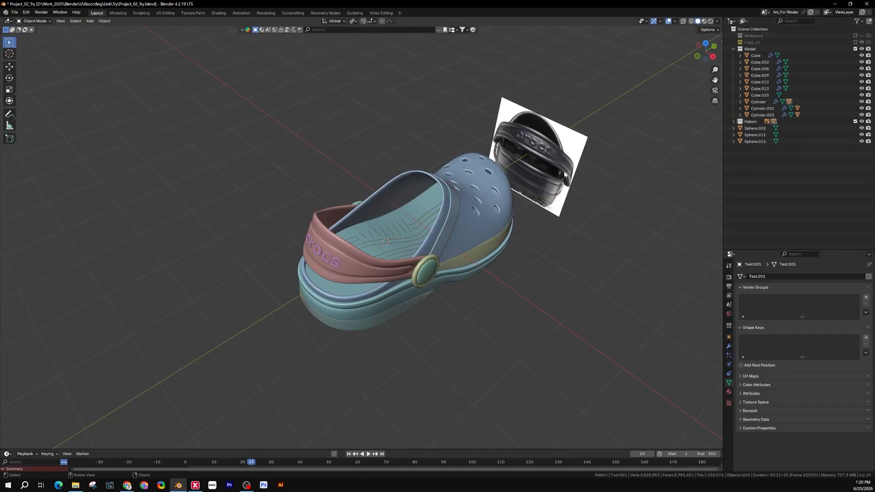
{"action": "left_click", "coordinate": [733, 122]}
{"action": "left_click_drag", "start_coordinate": [761, 129], "coordinate": [756, 35]}
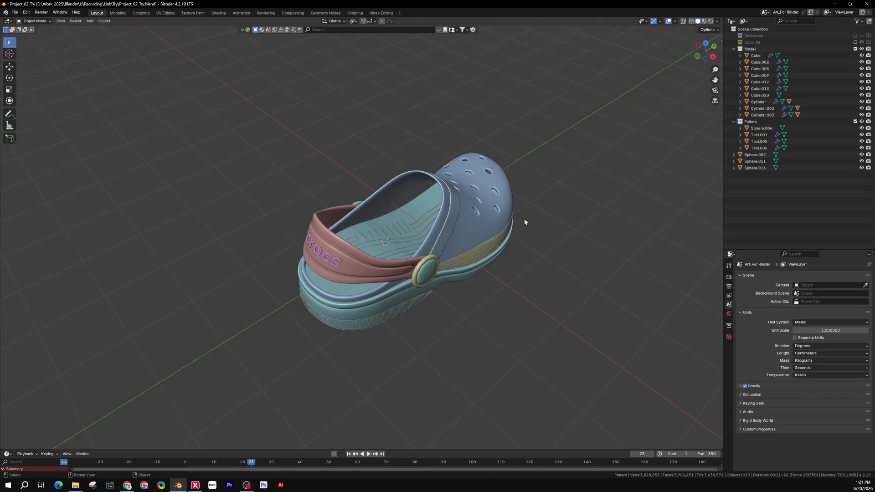
Select all the clog parts in wireframe display and try moving them together
{"action": "middle_click_drag", "start_coordinate": [521, 220], "coordinate": [442, 217]}
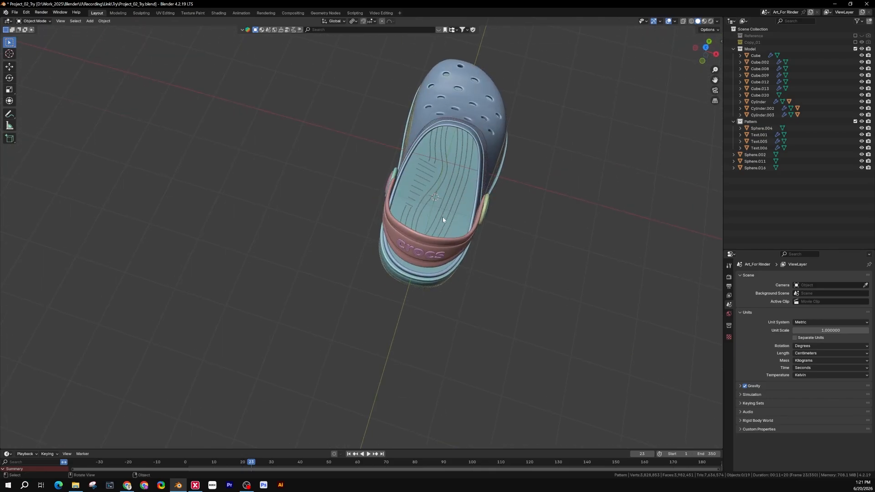
{"action": "key", "text": "shift+z"}
{"action": "middle_click_drag", "start_coordinate": [495, 204], "coordinate": [428, 209], "text": "shift"}
{"action": "scroll", "coordinate": [424, 210], "scroll_direction": "up", "scroll_amount": 4}
{"action": "middle_click_drag", "start_coordinate": [429, 209], "coordinate": [398, 160], "text": "shift"}
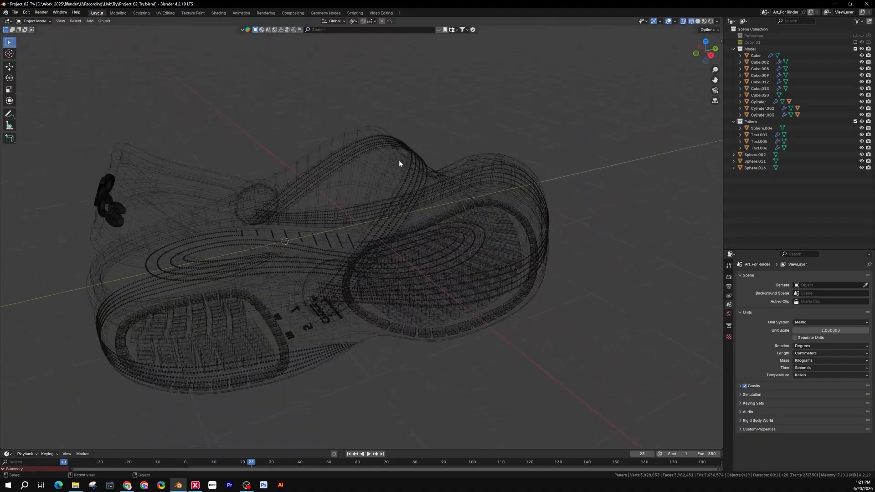
{"action": "scroll", "coordinate": [398, 161], "scroll_direction": "down", "scroll_amount": 2}
{"action": "left_click_drag", "start_coordinate": [554, 113], "coordinate": [107, 368]}
{"action": "mouse_move", "coordinate": [294, 289]}
{"action": "middle_mouse_down"}
{"action": "mouse_move", "coordinate": [357, 279]}
{"action": "mouse_move", "coordinate": [365, 264]}
{"action": "mouse_move", "coordinate": [396, 291]}
{"action": "middle_mouse_up"}
{"action": "key", "text": "shift+z"}
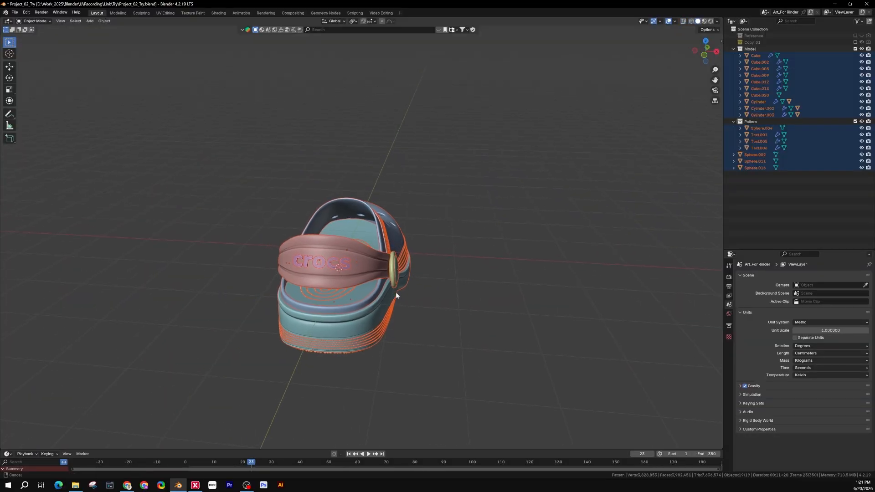
{"action": "key", "text": "g"}
{"action": "left_click", "coordinate": [471, 235]}
{"action": "key", "text": "ctrl+z"}
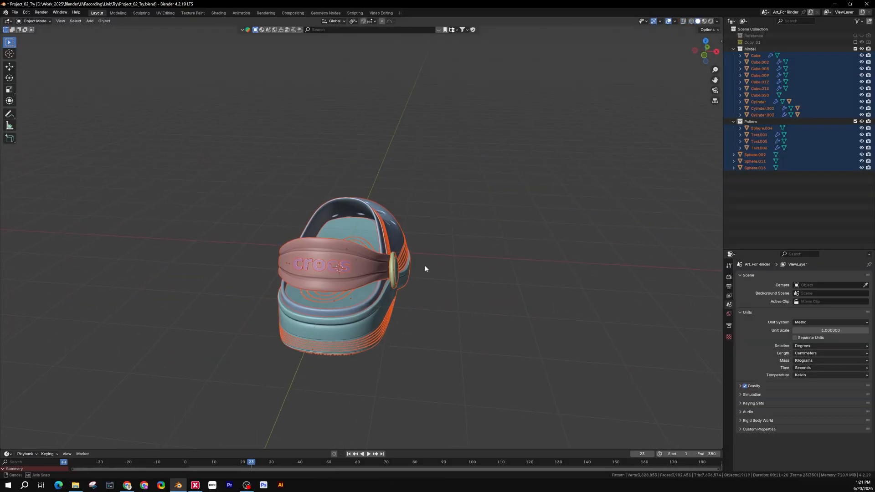
{"action": "middle_click_drag", "start_coordinate": [425, 265], "coordinate": [330, 260]}
{"action": "scroll", "coordinate": [346, 257], "scroll_direction": "up", "scroll_amount": 2}
{"action": "left_click", "coordinate": [477, 194], "text": "shift"}
{"action": "left_click", "coordinate": [543, 137]}
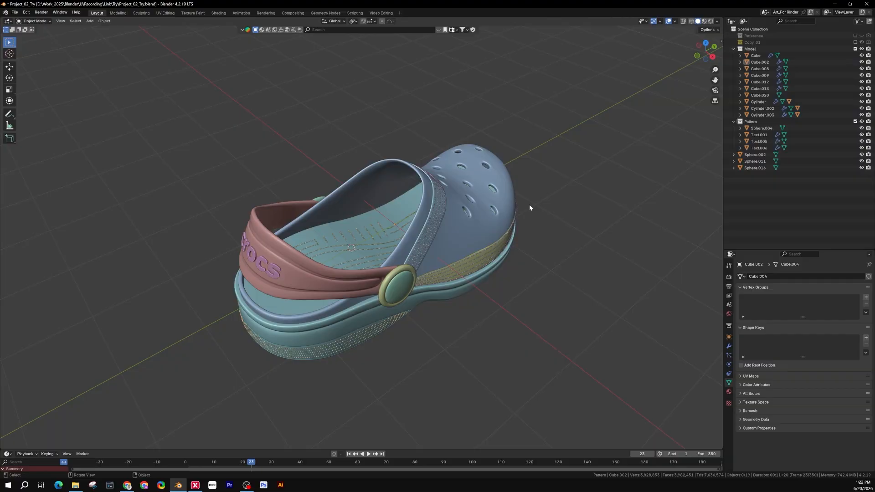
Select all the clog parts in wireframe display and set each part's origin to its geometry in solid shading
{"action": "key", "text": "z"}
{"action": "left_click", "coordinate": [455, 247]}
{"action": "mouse_move", "coordinate": [589, 100]}
{"action": "left_mouse_down"}
{"action": "mouse_move", "coordinate": [203, 388]}
{"action": "mouse_move", "coordinate": [163, 402]}
{"action": "left_mouse_up"}
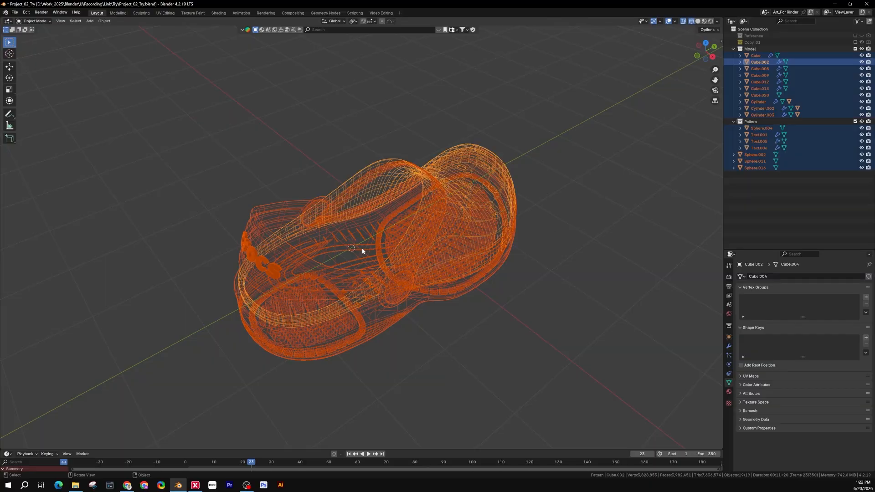
{"action": "middle_click_drag", "start_coordinate": [435, 281], "coordinate": [359, 282]}
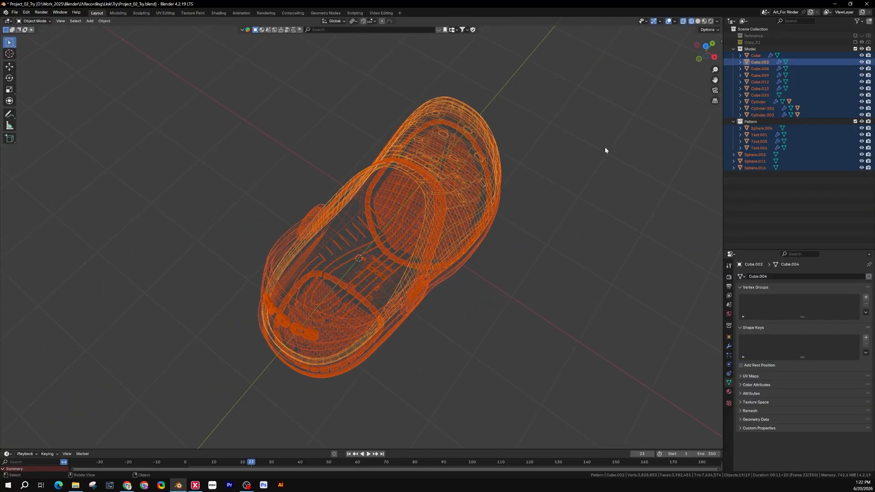
{"action": "key", "text": "n"}
{"action": "key", "text": "n"}
{"action": "middle_click_drag", "start_coordinate": [436, 209], "coordinate": [421, 187]}
{"action": "key", "text": "z"}
{"action": "left_click", "coordinate": [424, 206]}
{"action": "right_click", "coordinate": [425, 208]}
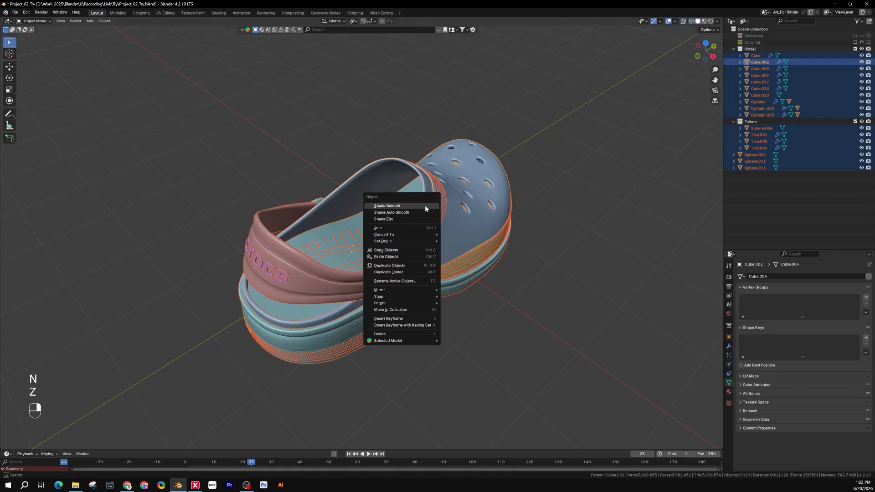
{"action": "mouse_move", "coordinate": [421, 242]}
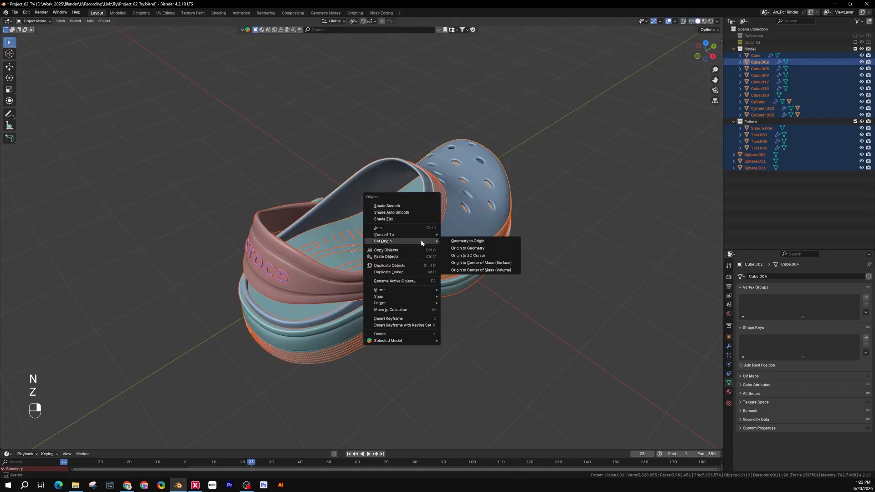
{"action": "left_click", "coordinate": [473, 249]}
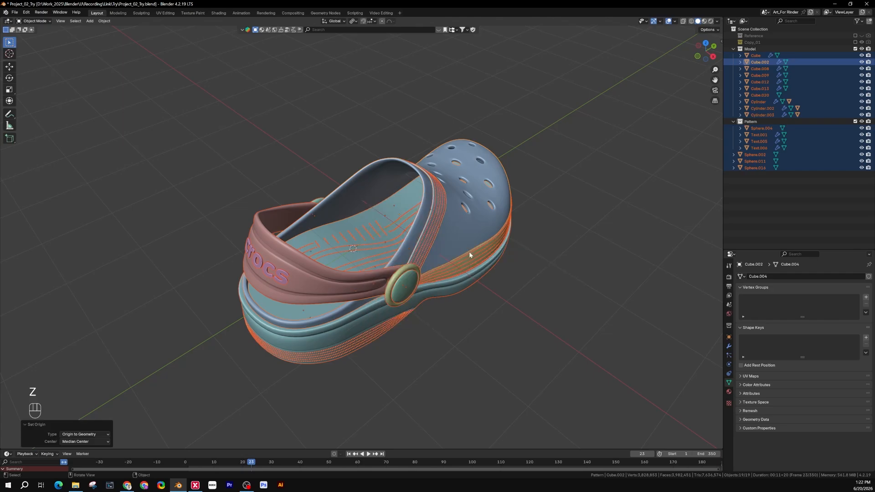
{"action": "mouse_move", "coordinate": [469, 252]}
{"action": "middle_mouse_down"}
{"action": "mouse_move", "coordinate": [487, 296]}
{"action": "mouse_move", "coordinate": [482, 205]}
{"action": "mouse_move", "coordinate": [423, 167]}
{"action": "mouse_move", "coordinate": [410, 191]}
{"action": "mouse_move", "coordinate": [366, 226]}
{"action": "mouse_move", "coordinate": [385, 242]}
{"action": "mouse_move", "coordinate": [464, 263]}
{"action": "mouse_move", "coordinate": [484, 247]}
{"action": "middle_mouse_up"}
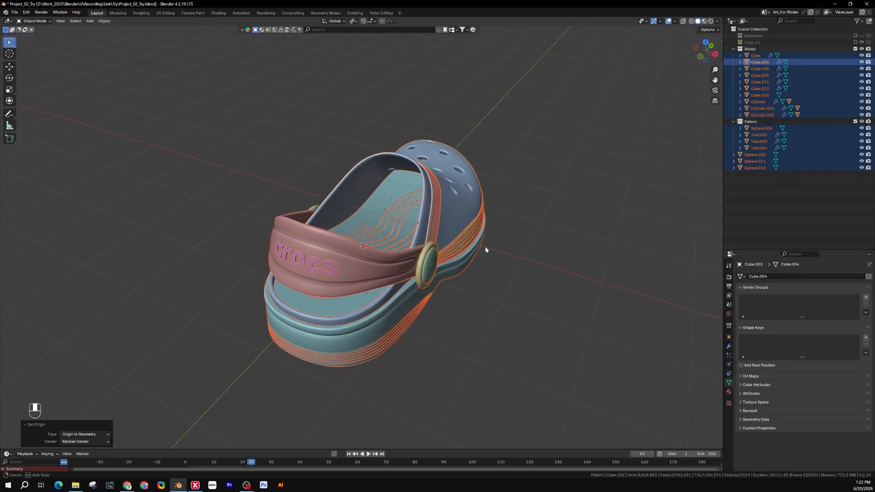
{"action": "key", "text": "alt+a"}
{"action": "mouse_move", "coordinate": [384, 250]}
{"action": "middle_mouse_down"}
{"action": "mouse_move", "coordinate": [362, 267]}
{"action": "mouse_move", "coordinate": [351, 254]}
{"action": "mouse_move", "coordinate": [370, 251]}
{"action": "mouse_move", "coordinate": [371, 268]}
{"action": "mouse_move", "coordinate": [356, 255]}
{"action": "middle_mouse_up"}
{"action": "key", "text": "z"}
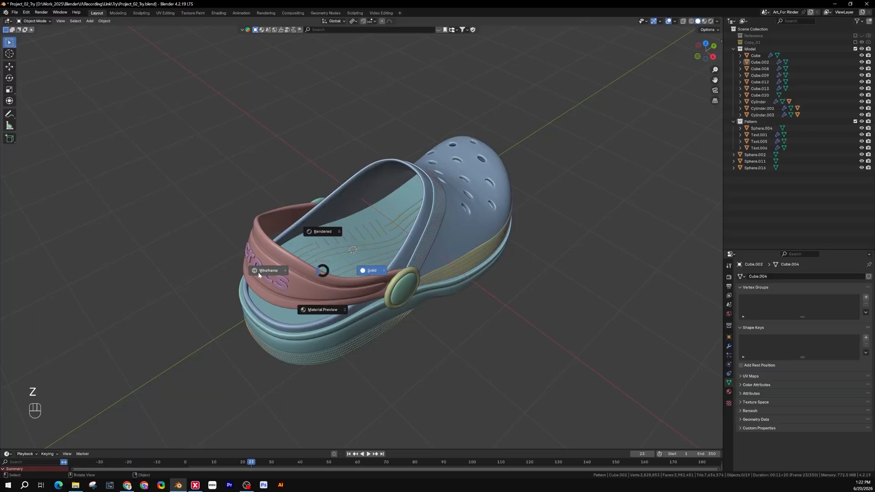
{"action": "left_click", "coordinate": [256, 273]}
{"action": "left_click_drag", "start_coordinate": [548, 106], "coordinate": [161, 417]}
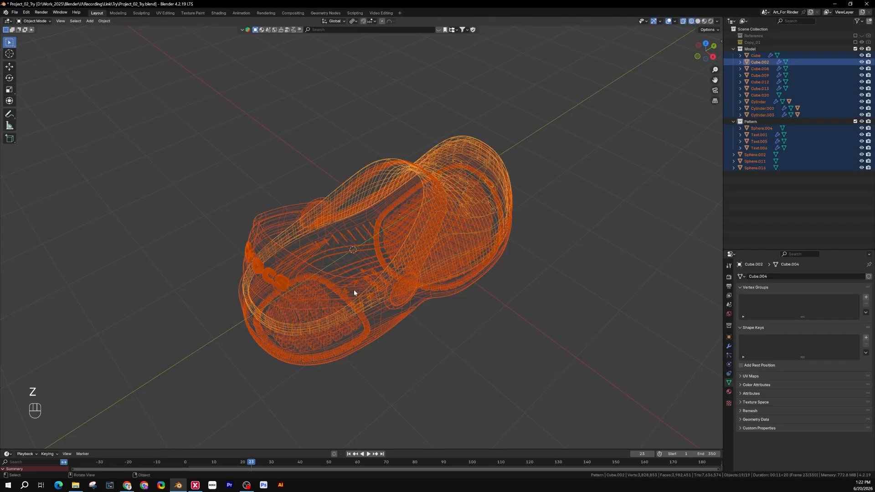
{"action": "key", "text": "z"}
{"action": "left_click", "coordinate": [388, 269]}
{"action": "right_click", "coordinate": [387, 234]}
{"action": "mouse_move", "coordinate": [387, 234]}
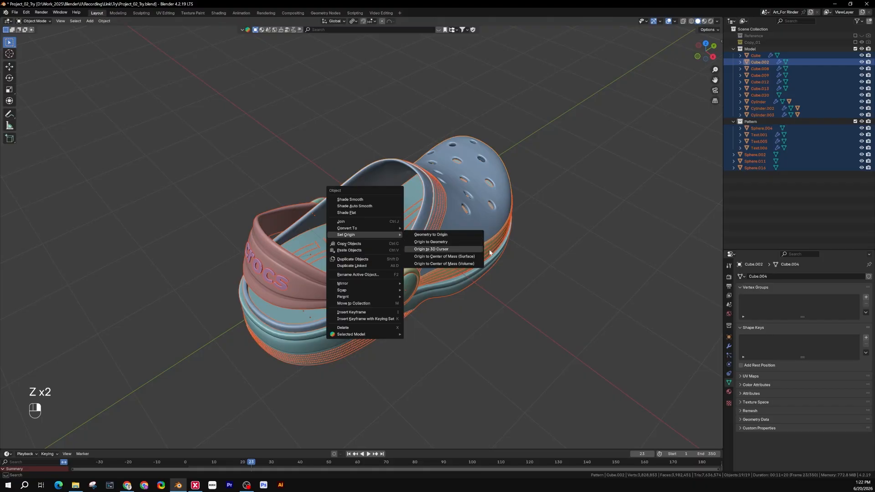
{"action": "left_click", "coordinate": [524, 256]}
Try moving the clog's upper and its heel strap individually
{"action": "left_click", "coordinate": [463, 235]}
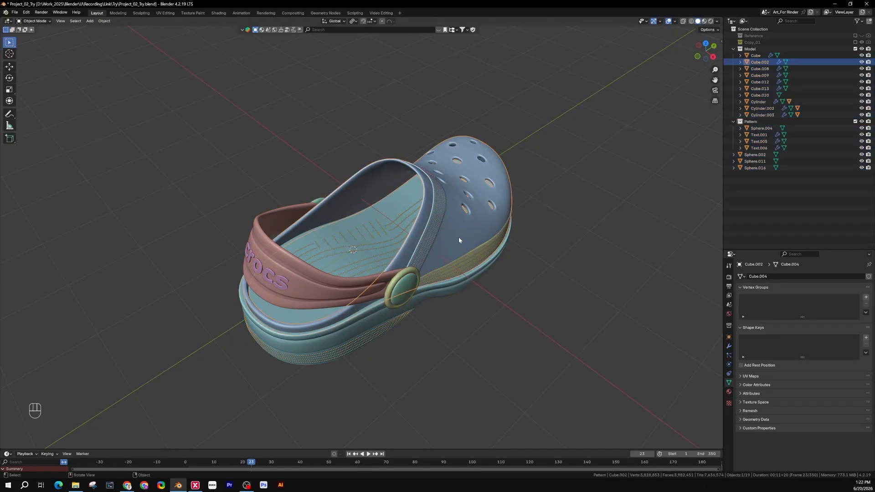
{"action": "key", "text": "g"}
{"action": "left_click", "coordinate": [424, 185]}
{"action": "key", "text": "ctrl+z"}
{"action": "left_click", "coordinate": [309, 271]}
{"action": "middle_click_drag", "start_coordinate": [307, 267], "coordinate": [266, 256]}
{"action": "key", "text": "g"}
{"action": "left_click", "coordinate": [272, 219]}
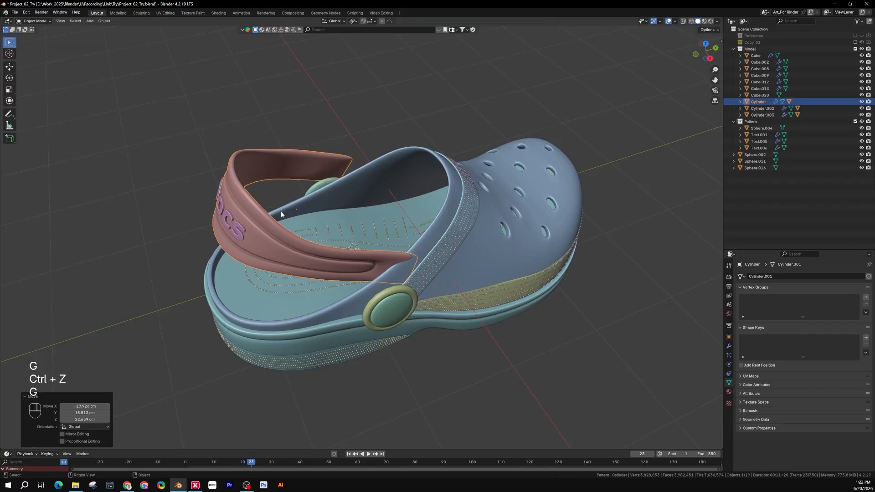
{"action": "key", "text": "ctrl+z"}
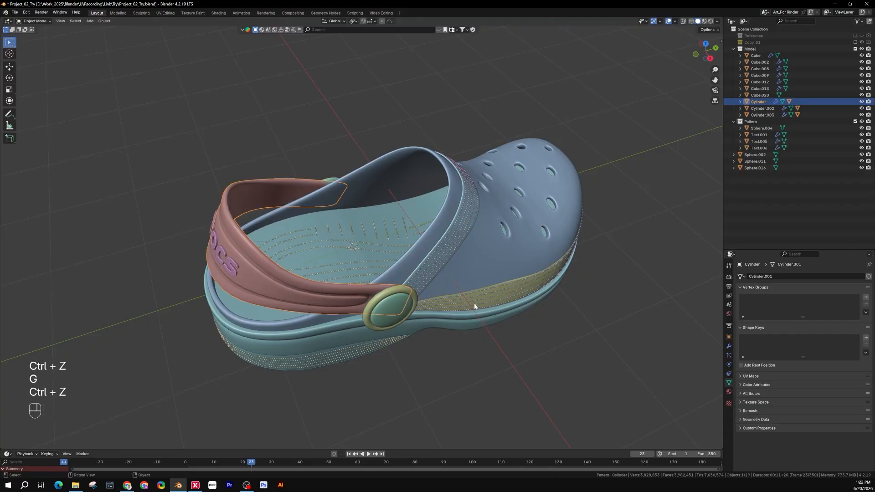
{"action": "scroll", "coordinate": [528, 334], "scroll_direction": "down", "scroll_amount": 3}
{"action": "key", "text": "z"}
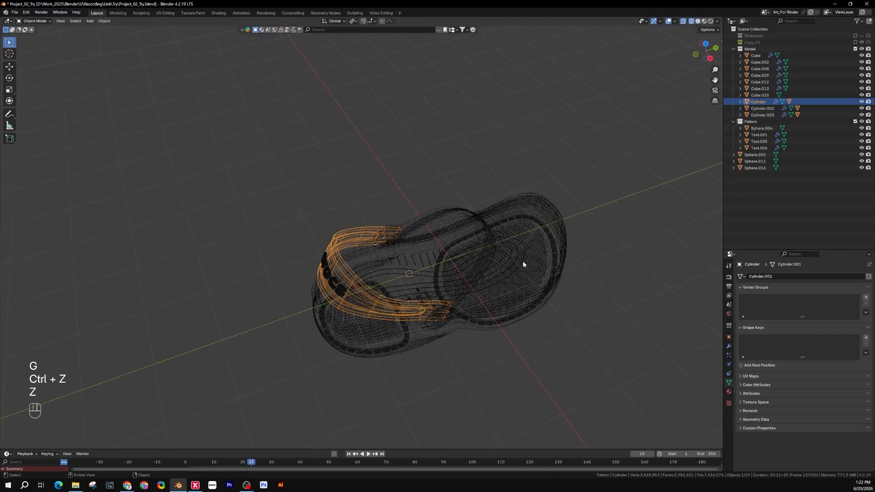
{"action": "left_click_drag", "start_coordinate": [592, 160], "coordinate": [219, 387]}
{"action": "key", "text": "z"}
{"action": "scroll", "coordinate": [383, 245], "scroll_direction": "up", "scroll_amount": 3}
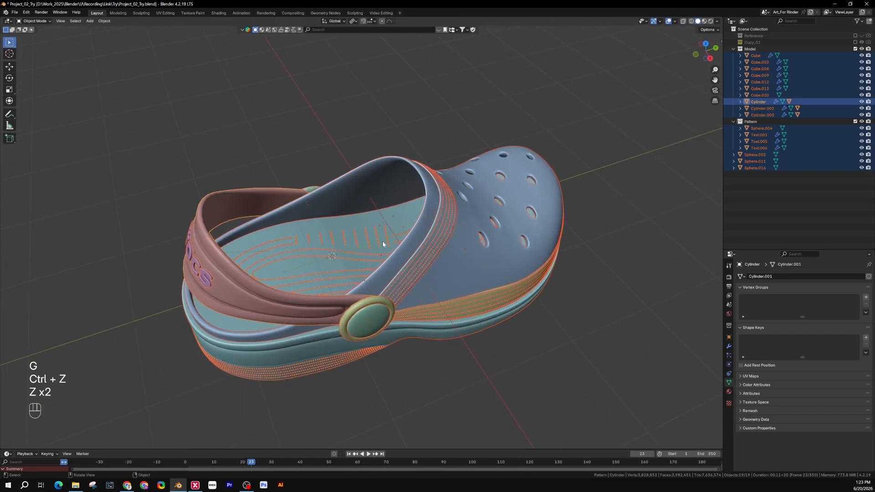
{"action": "middle_click_drag", "start_coordinate": [550, 221], "coordinate": [542, 203]}
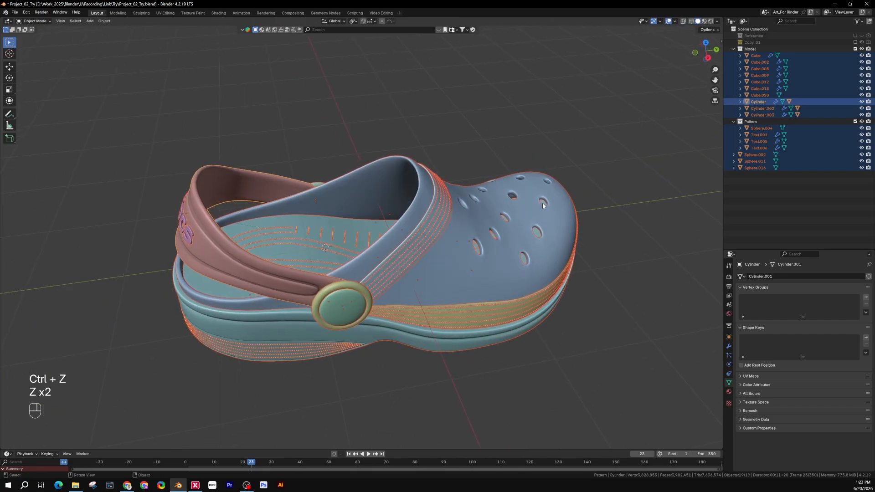
{"action": "middle_click_drag", "start_coordinate": [439, 293], "coordinate": [476, 288]}
{"action": "scroll", "coordinate": [494, 295], "scroll_direction": "down", "scroll_amount": 3}
{"action": "left_click", "coordinate": [528, 303]}
Snap the 3D cursor to the world origin
{"action": "scroll", "coordinate": [420, 258], "scroll_direction": "up", "scroll_amount": 1}
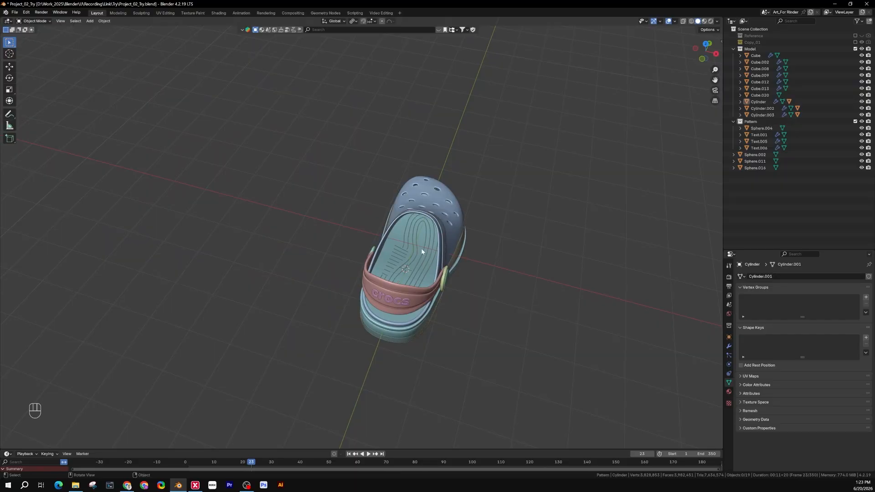
{"action": "scroll", "coordinate": [420, 250], "scroll_direction": "up", "scroll_amount": 4}
{"action": "scroll", "coordinate": [417, 243], "scroll_direction": "down", "scroll_amount": 3}
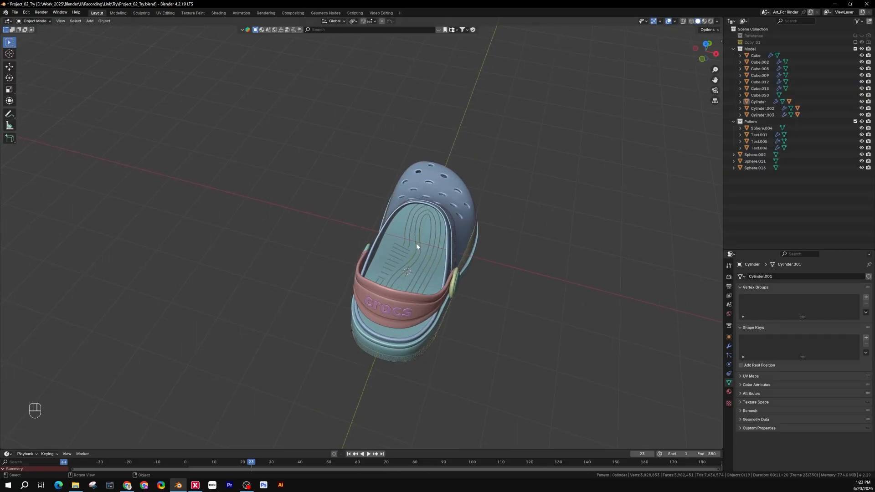
{"action": "scroll", "coordinate": [417, 242], "scroll_direction": "up", "scroll_amount": 2}
{"action": "key", "text": "shift+s"}
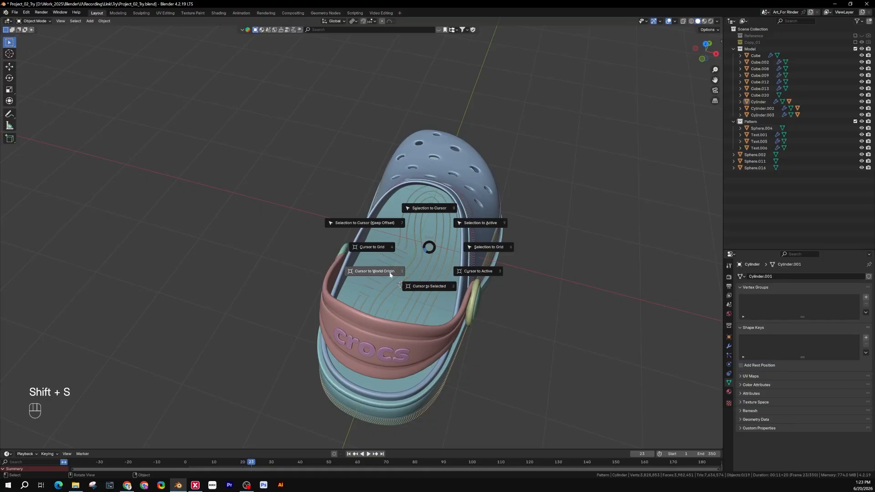
{"action": "left_click", "coordinate": [390, 275]}
{"action": "scroll", "coordinate": [427, 254], "scroll_direction": "down", "scroll_amount": 2}
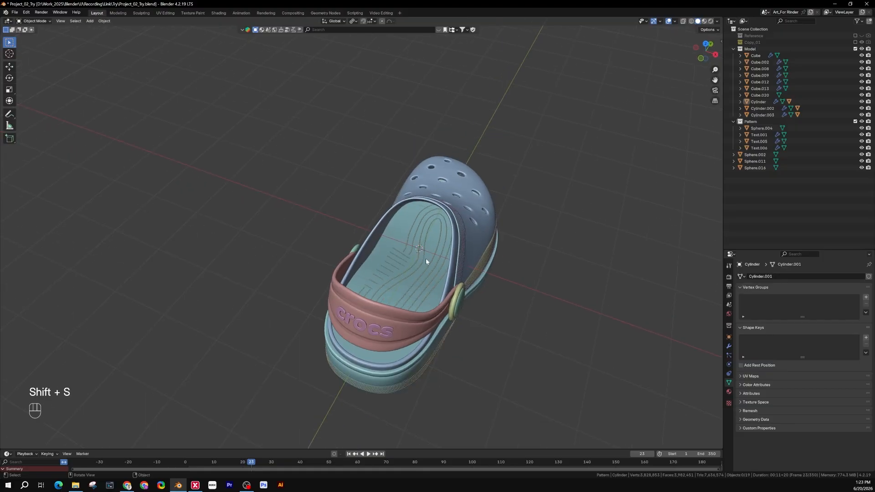
{"action": "key", "text": "z"}
{"action": "left_click", "coordinate": [336, 275]}
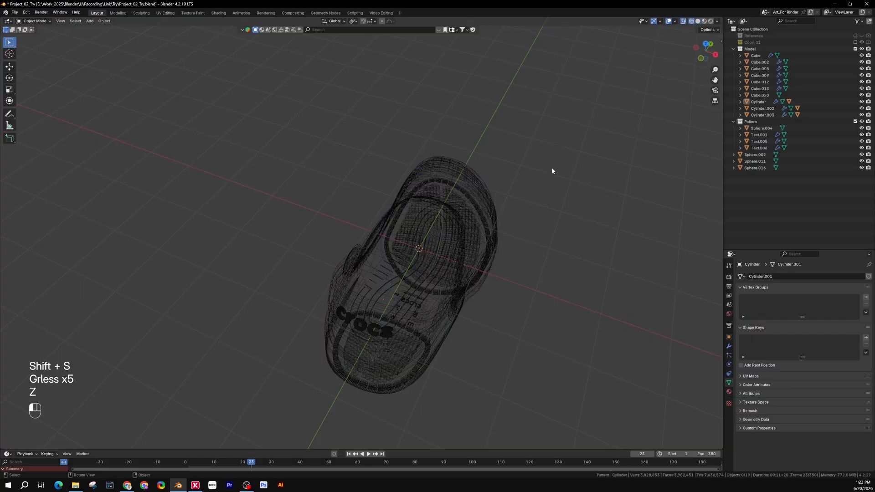
{"action": "left_click_drag", "start_coordinate": [581, 129], "coordinate": [170, 441]}
{"action": "key", "text": "z"}
{"action": "left_click", "coordinate": [524, 284]}
{"action": "right_click", "coordinate": [425, 255]}
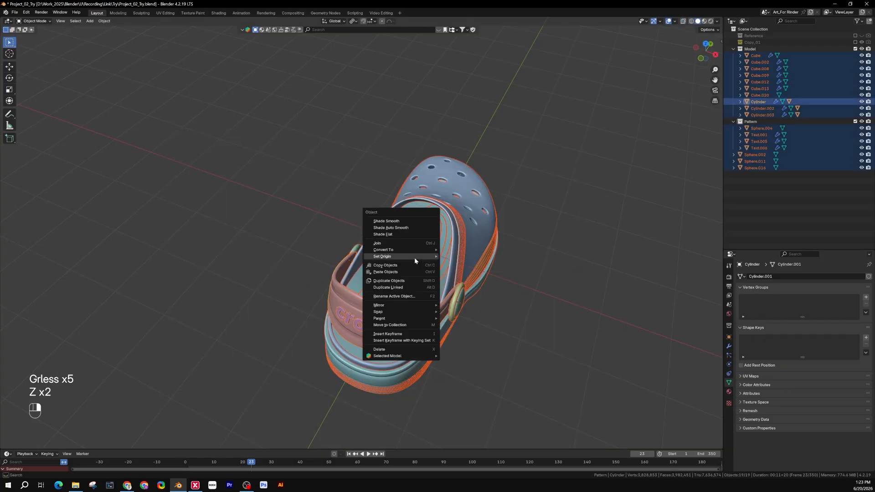
{"action": "mouse_move", "coordinate": [414, 257]}
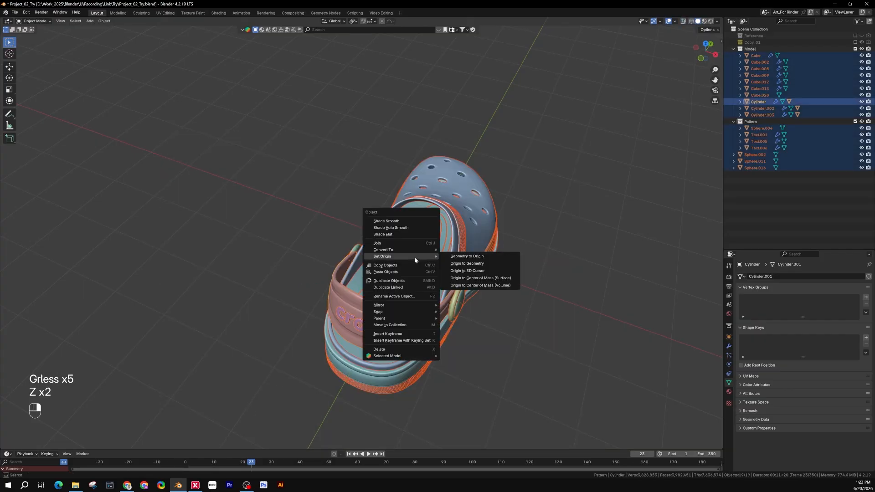
{"action": "left_click", "coordinate": [535, 187]}
Add a sphere empty at the world origin and enlarge its display size to 233 cm around the clog
{"action": "key", "text": "shift+a"}
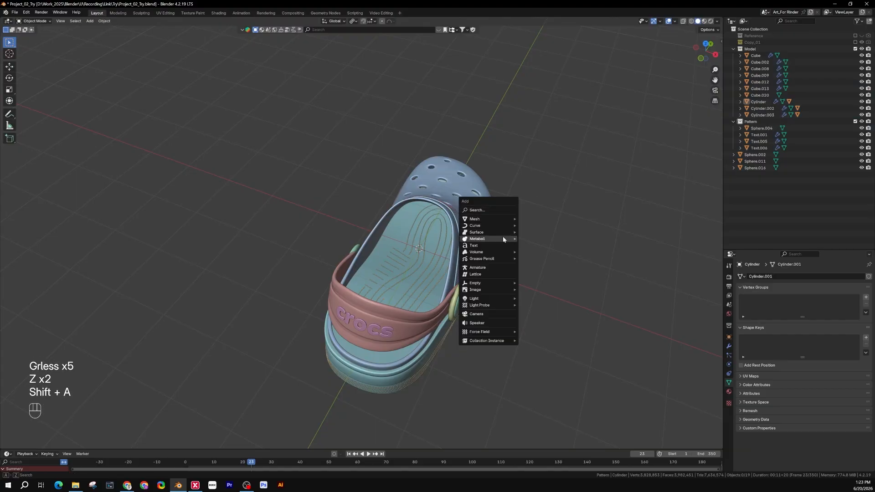
{"action": "mouse_move", "coordinate": [496, 286]}
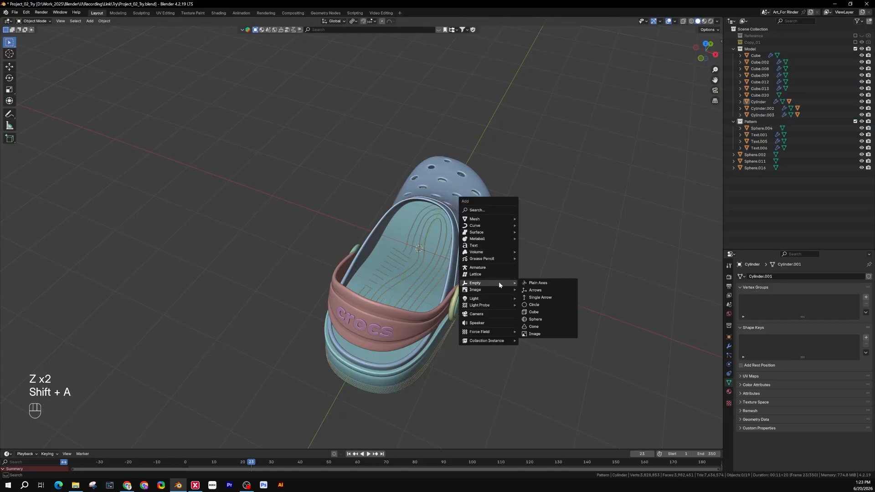
{"action": "left_click", "coordinate": [550, 321]}
{"action": "middle_click_drag", "start_coordinate": [435, 244], "coordinate": [469, 246]}
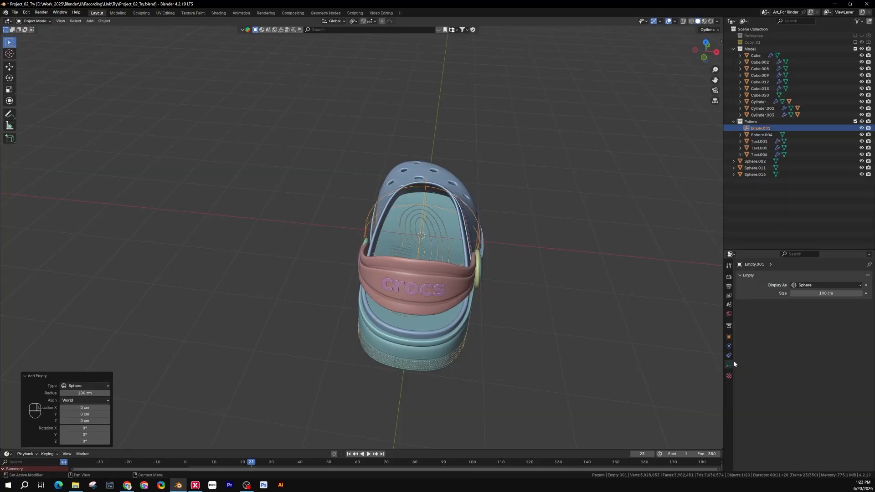
{"action": "left_click_drag", "start_coordinate": [820, 293], "coordinate": [868, 293]}
{"action": "middle_click_drag", "start_coordinate": [589, 280], "coordinate": [515, 280]}
{"action": "scroll", "coordinate": [513, 281], "scroll_direction": "down", "scroll_amount": 3}
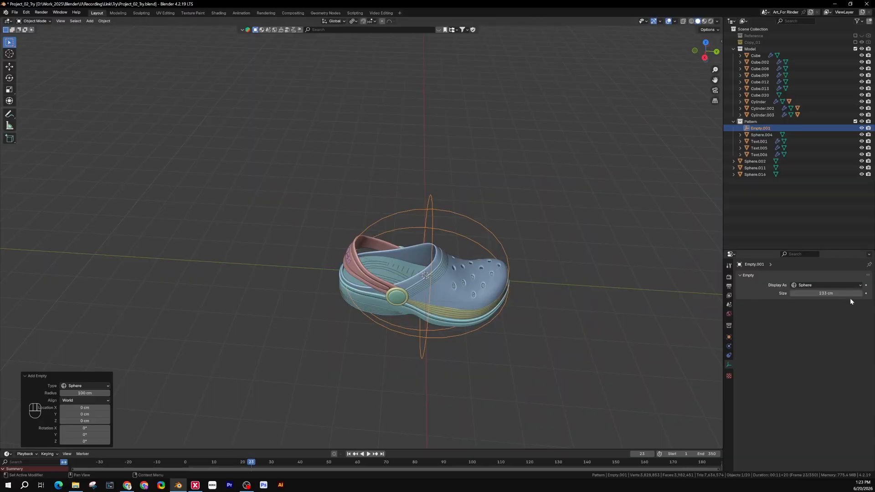
Enlarge the sphere empty's display size to 260 cm around the clog
{"action": "left_click_drag", "start_coordinate": [813, 293], "coordinate": [823, 293]}
{"action": "middle_click_drag", "start_coordinate": [566, 308], "coordinate": [565, 267]}
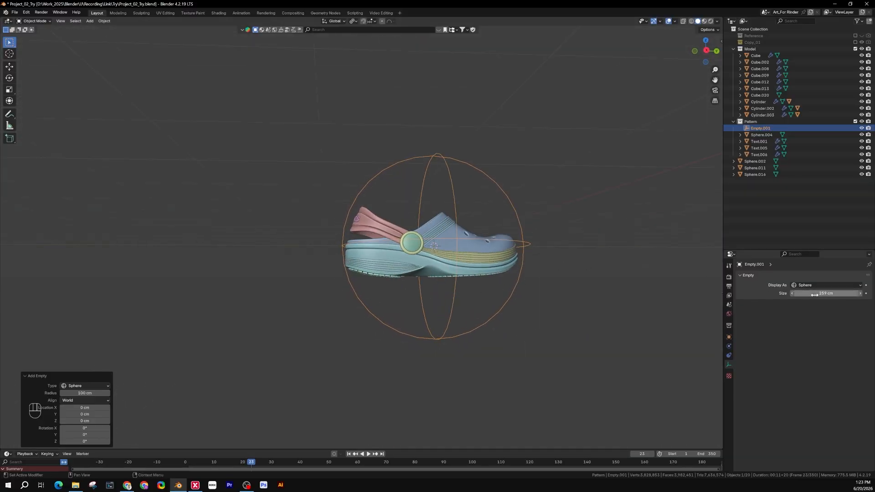
{"action": "left_click_drag", "start_coordinate": [821, 293], "coordinate": [822, 293]}
{"action": "middle_click_drag", "start_coordinate": [508, 296], "coordinate": [439, 262]}
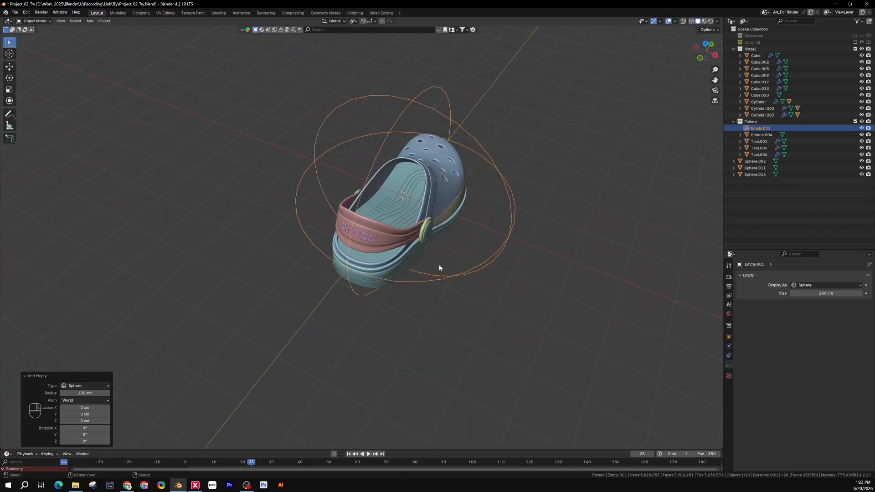
Parent all the clog parts to the sphere empty with Object (Keep Transform), selecting them in wireframe display with the empty as active object
{"action": "key", "text": "z"}
{"action": "scroll", "coordinate": [431, 217], "scroll_direction": "up", "scroll_amount": 2}
{"action": "left_click", "coordinate": [543, 167]}
{"action": "left_click_drag", "start_coordinate": [502, 95], "coordinate": [187, 387]}
{"action": "middle_click_drag", "start_coordinate": [416, 223], "coordinate": [392, 320], "text": "shift"}
{"action": "mouse_move", "coordinate": [464, 302]}
{"action": "middle_mouse_down"}
{"action": "mouse_move", "coordinate": [463, 285]}
{"action": "mouse_move", "coordinate": [506, 292]}
{"action": "middle_mouse_up"}
{"action": "key", "text": "z"}
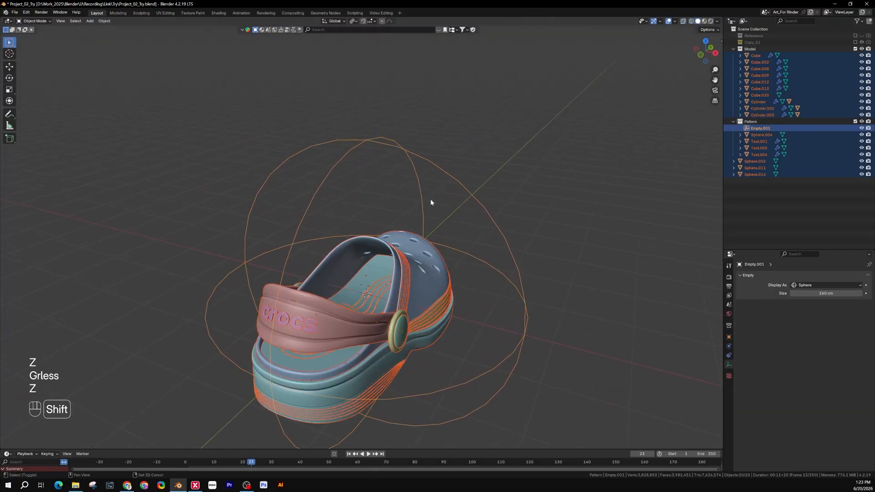
{"action": "left_click", "coordinate": [405, 151], "text": "shift"}
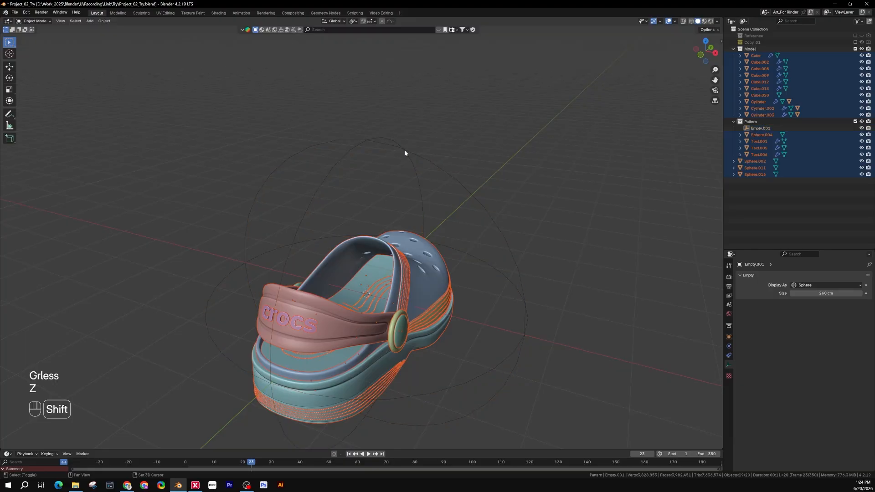
{"action": "left_click", "coordinate": [405, 151], "text": "shift"}
{"action": "middle_click_drag", "start_coordinate": [415, 209], "coordinate": [401, 222]}
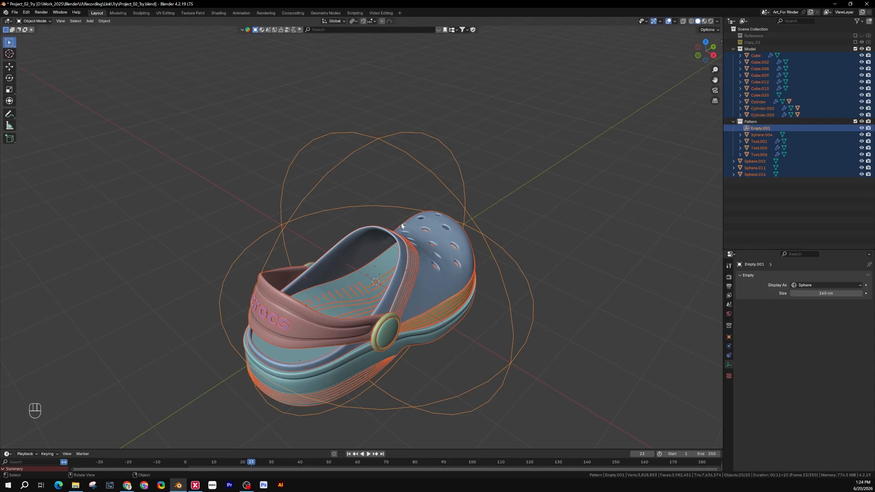
{"action": "key", "text": "ctrl+p"}
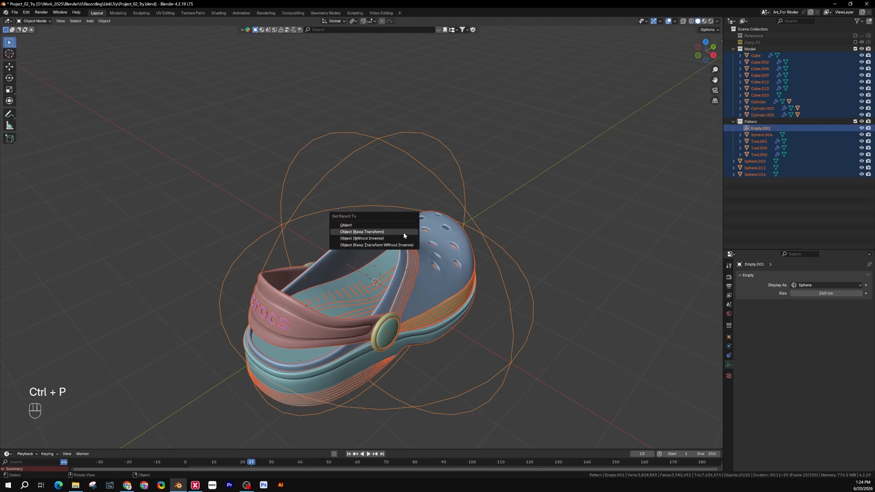
{"action": "left_click", "coordinate": [403, 233]}
{"action": "left_click", "coordinate": [608, 240]}
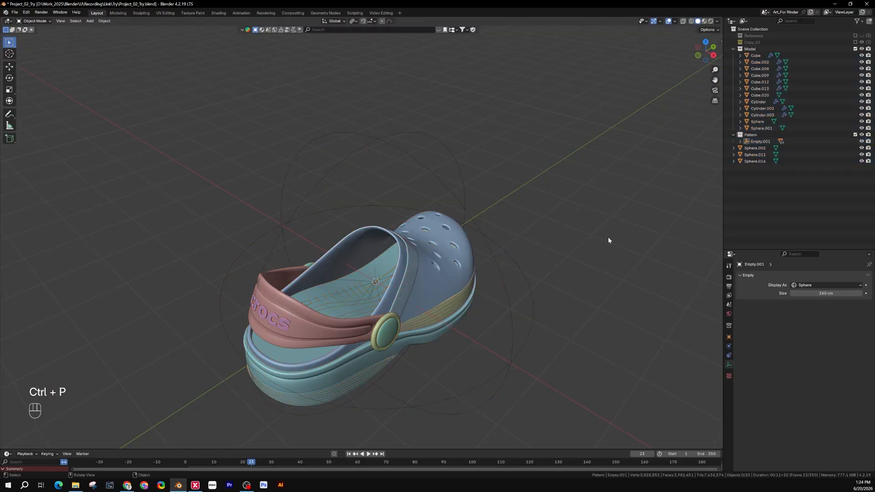
Try moving the sphere empty to test the parenting of the clog, and undo the move
{"action": "left_click", "coordinate": [481, 230]}
{"action": "key", "text": "g"}
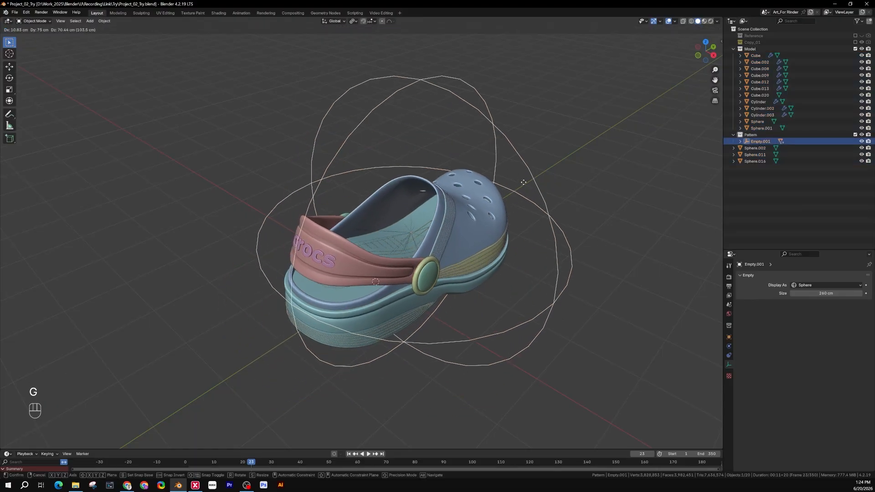
{"action": "left_click", "coordinate": [496, 190]}
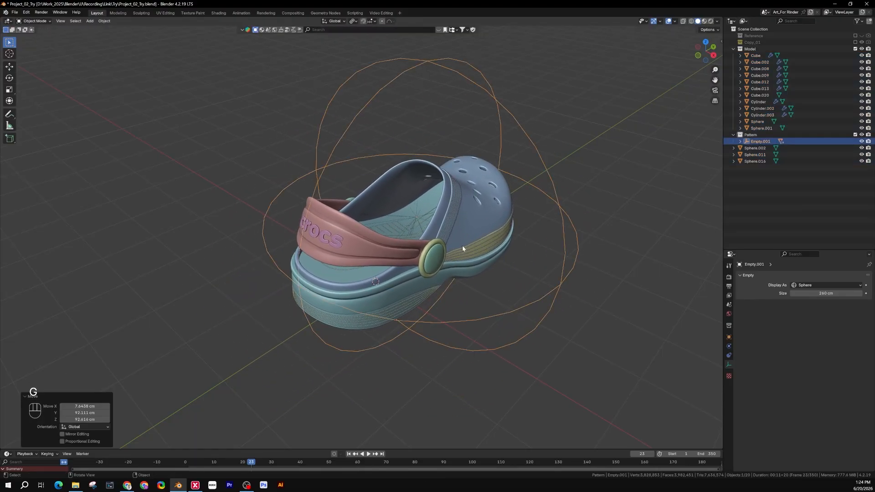
{"action": "key", "text": "ctrl+z"}
{"action": "left_click", "coordinate": [535, 303]}
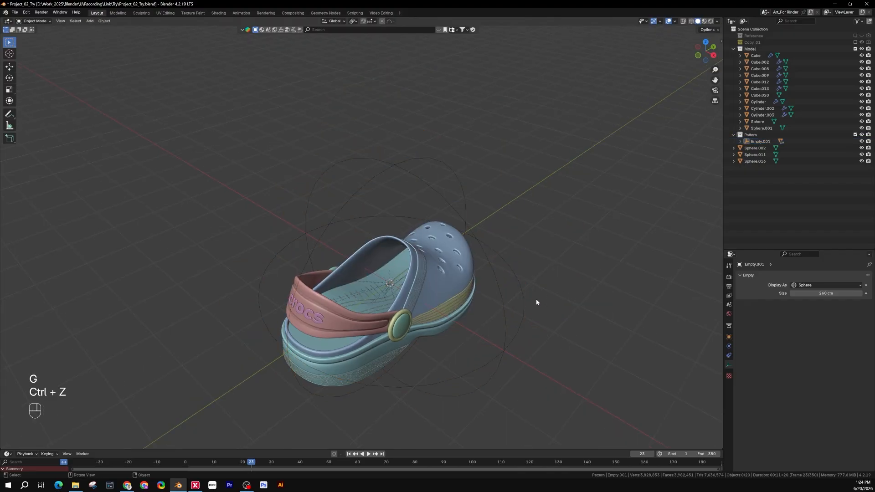
Try duplicating the sphere empty on its own, and undo the copy
{"action": "middle_click_drag", "start_coordinate": [536, 302], "coordinate": [506, 289]}
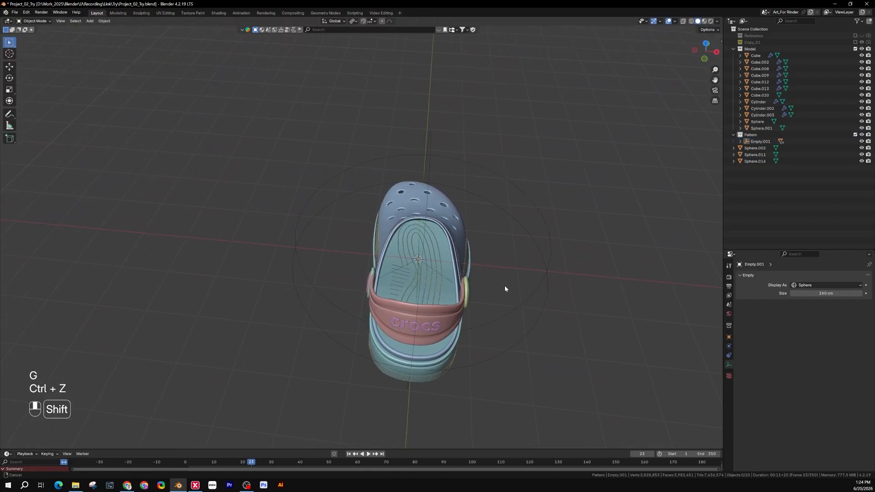
{"action": "left_click", "coordinate": [550, 255]}
{"action": "mouse_move", "coordinate": [523, 269]}
{"action": "middle_mouse_down", "text": "shift"}
{"action": "mouse_move", "coordinate": [543, 278]}
{"action": "mouse_move", "coordinate": [532, 274]}
{"action": "middle_mouse_up", "text": "shift"}
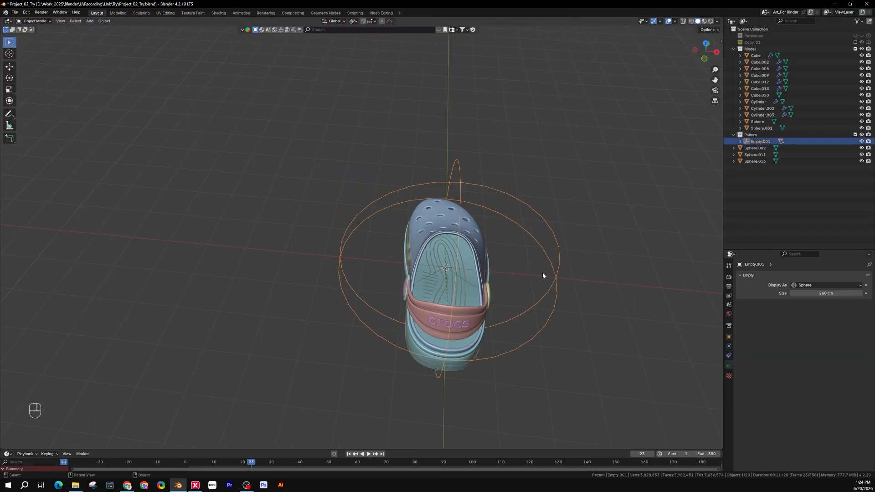
{"action": "key", "text": "shift+d"}
{"action": "left_click", "coordinate": [497, 275]}
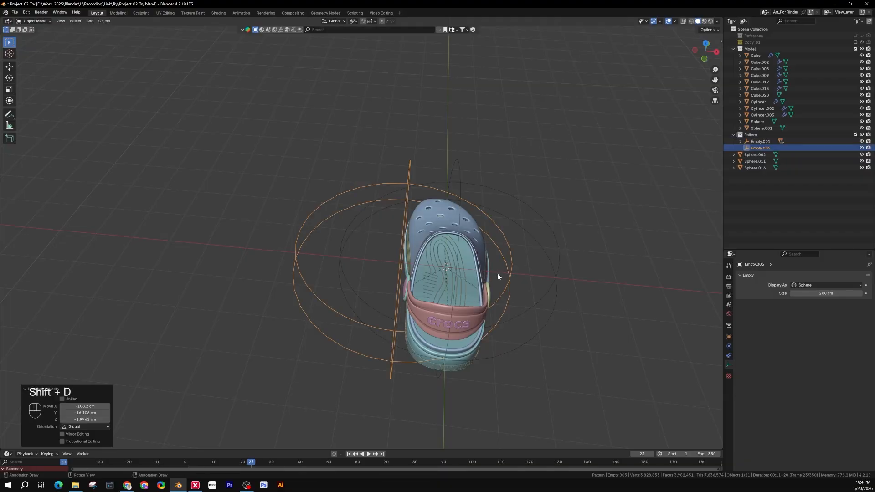
{"action": "key", "text": "ctrl+z"}
Select all the clog parts with the empty in wireframe and, in solid shading, duplicate them -462.67 cm along the global X axis
{"action": "key", "text": "z"}
{"action": "left_click", "coordinate": [456, 299]}
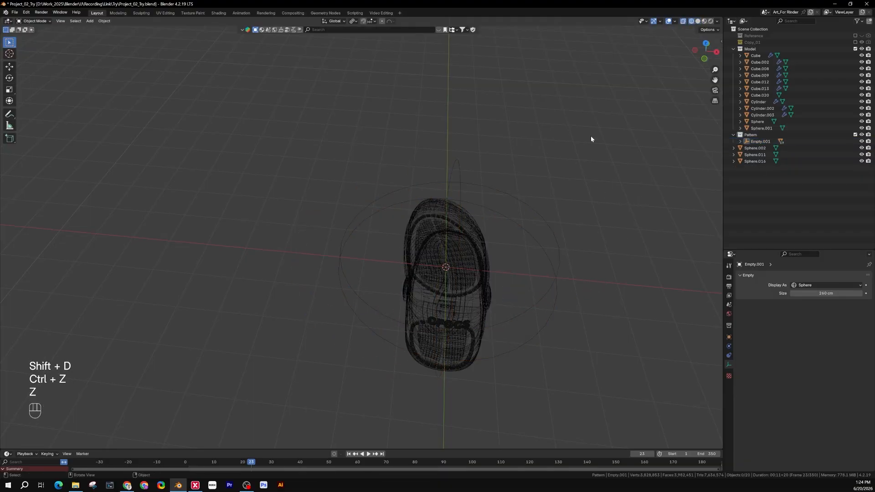
{"action": "left_click_drag", "start_coordinate": [592, 136], "coordinate": [335, 394]}
{"action": "middle_click_drag", "start_coordinate": [408, 326], "coordinate": [411, 292], "text": "shift"}
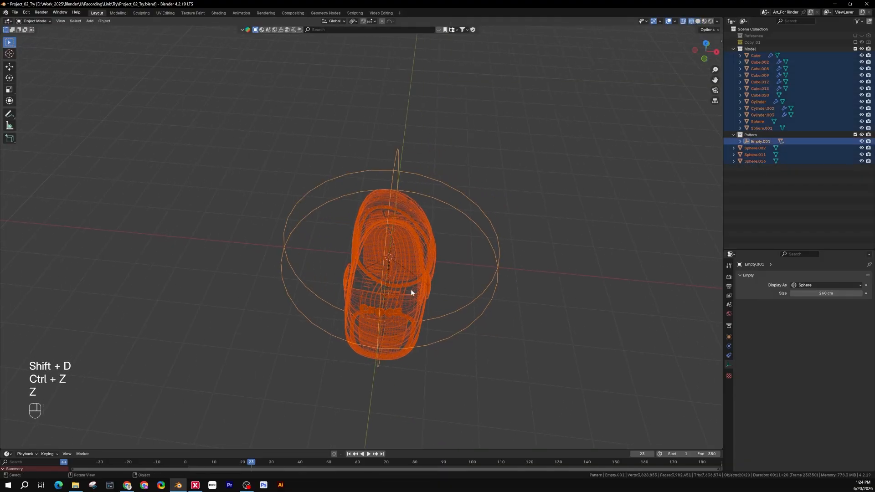
{"action": "key", "text": "z"}
{"action": "left_click", "coordinate": [508, 288]}
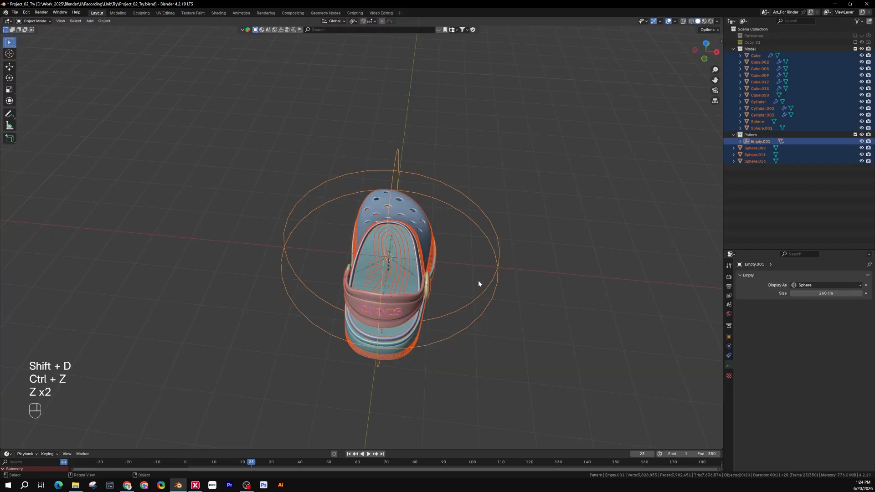
{"action": "middle_click_drag", "start_coordinate": [478, 283], "coordinate": [475, 282], "text": "shift"}
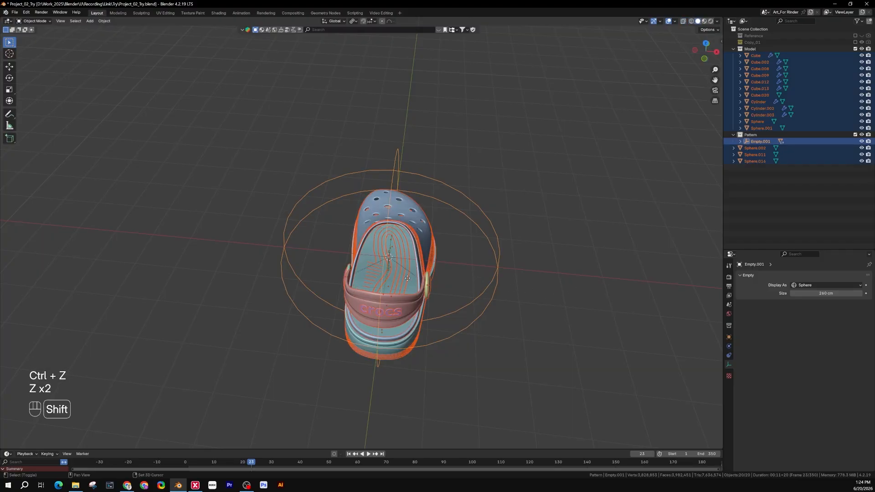
{"action": "key", "text": "shift+d"}
{"action": "key", "text": "x"}
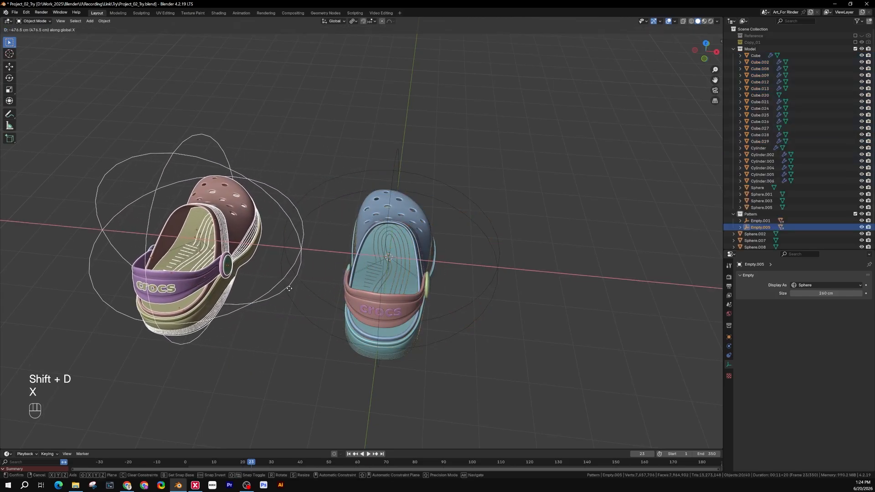
{"action": "left_click", "coordinate": [292, 288]}
Mirror the duplicated clog along the global X axis, compare the pair from above and deselect everything
{"action": "middle_click_drag", "start_coordinate": [292, 288], "coordinate": [351, 246]}
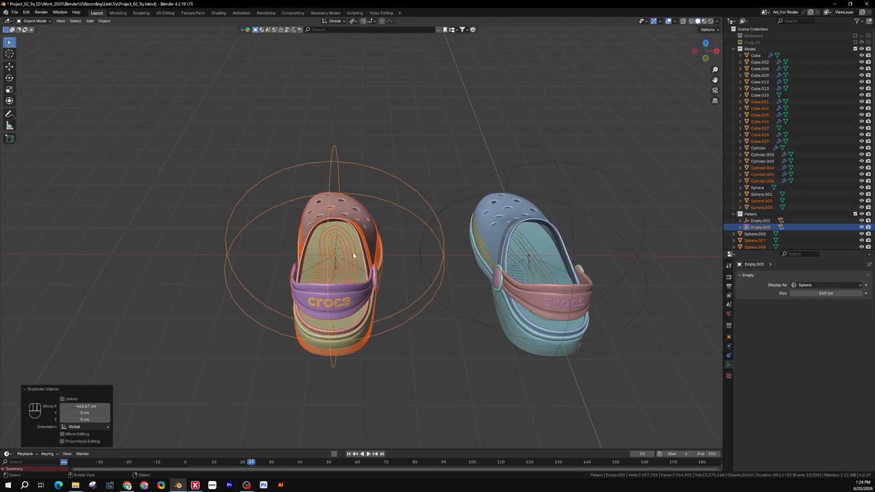
{"action": "key", "text": "ctrl+m"}
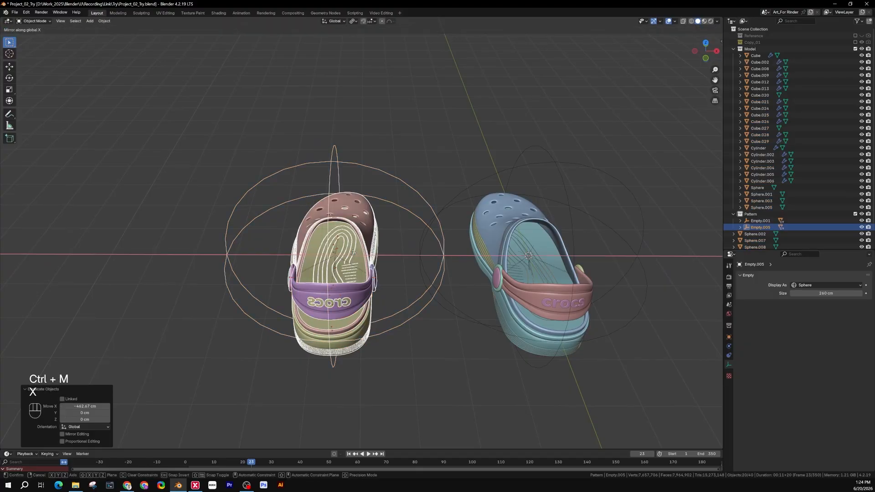
{"action": "key", "text": "Return"}
{"action": "middle_click_drag", "start_coordinate": [440, 342], "coordinate": [397, 326]}
{"action": "key", "text": "KP_7"}
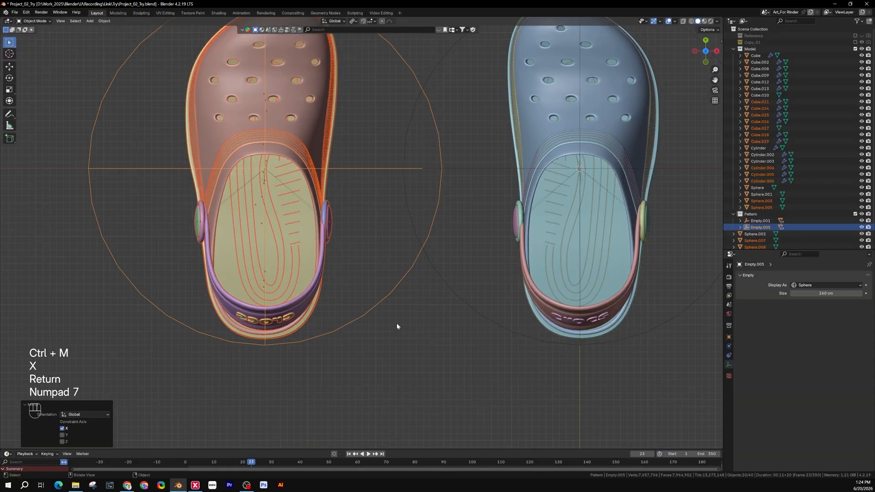
{"action": "scroll", "coordinate": [391, 327], "scroll_direction": "down", "scroll_amount": 3}
{"action": "middle_click_drag", "start_coordinate": [367, 301], "coordinate": [305, 329], "text": "shift"}
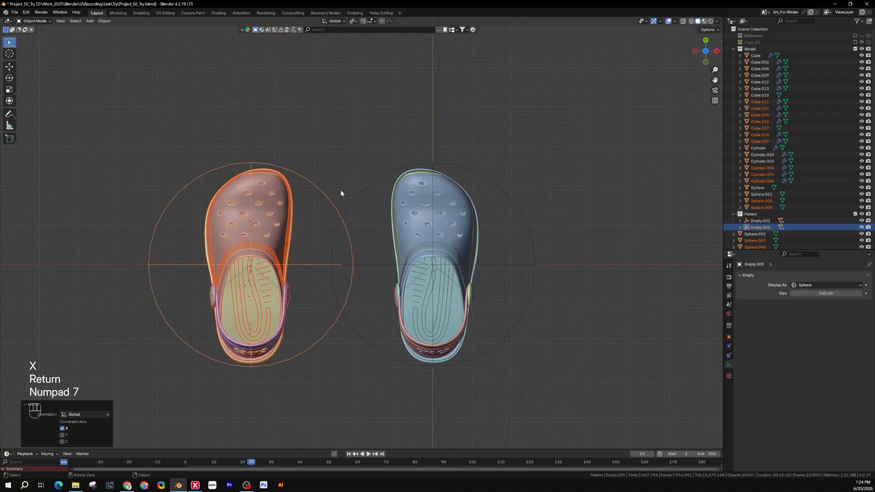
{"action": "scroll", "coordinate": [333, 298], "scroll_direction": "down", "scroll_amount": 4, "text": "shift"}
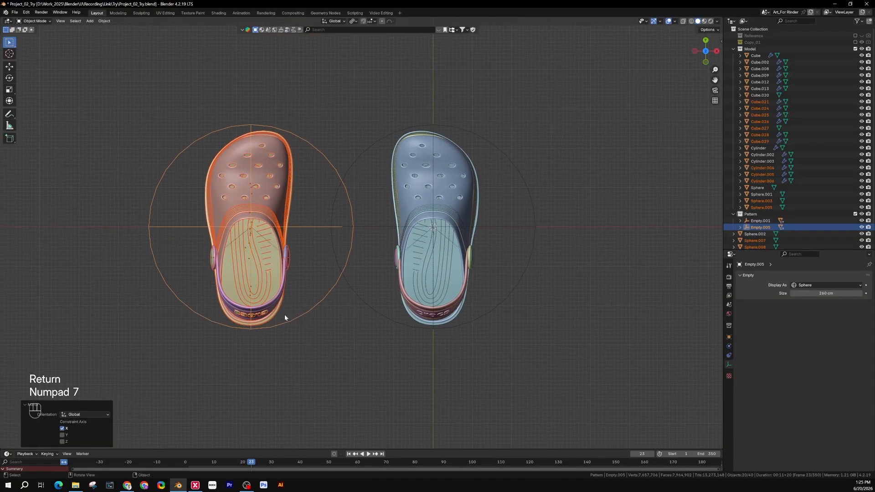
{"action": "middle_click_drag", "start_coordinate": [272, 307], "coordinate": [334, 267]}
{"action": "key", "text": "alt+a"}
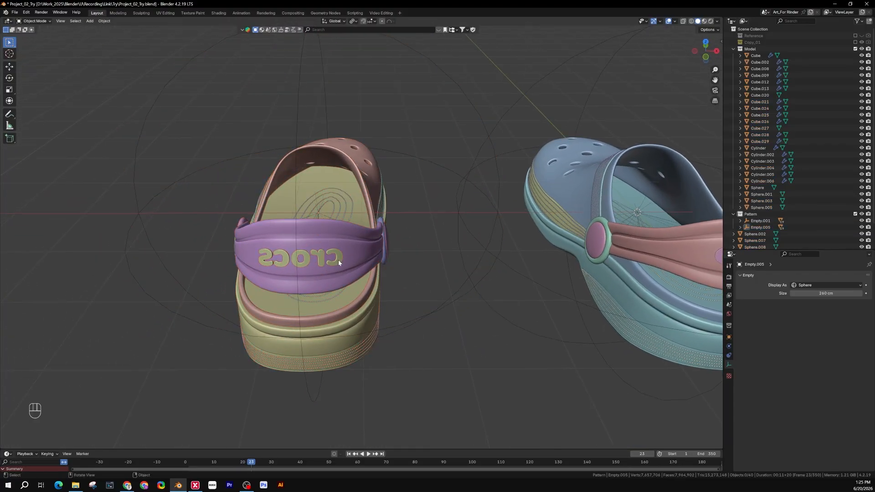
Examine the lettering on the mirrored clog's heel strap and compare the sole details of both clogs from below
{"action": "left_click", "coordinate": [338, 259]}
{"action": "middle_click_drag", "start_coordinate": [423, 269], "coordinate": [367, 279]}
{"action": "key", "text": "KP_7"}
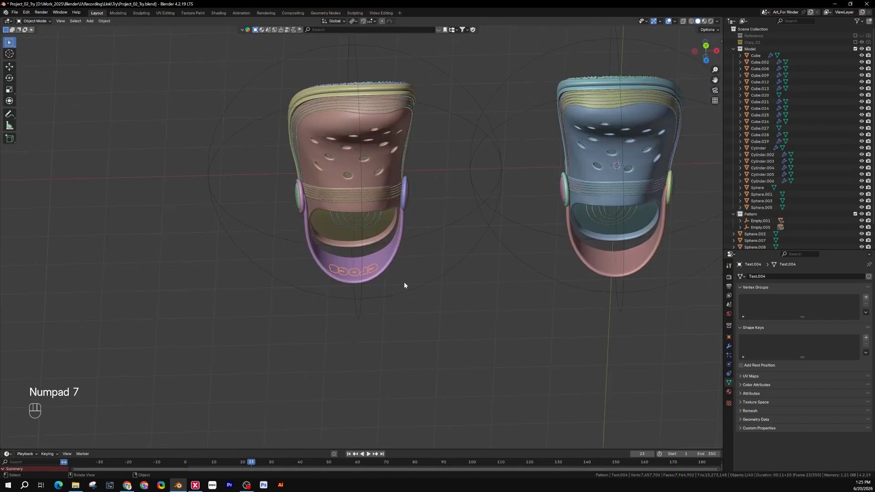
{"action": "scroll", "coordinate": [404, 302], "scroll_direction": "down", "scroll_amount": 3, "text": "ctrl"}
{"action": "key", "text": "ctrl+KP_7"}
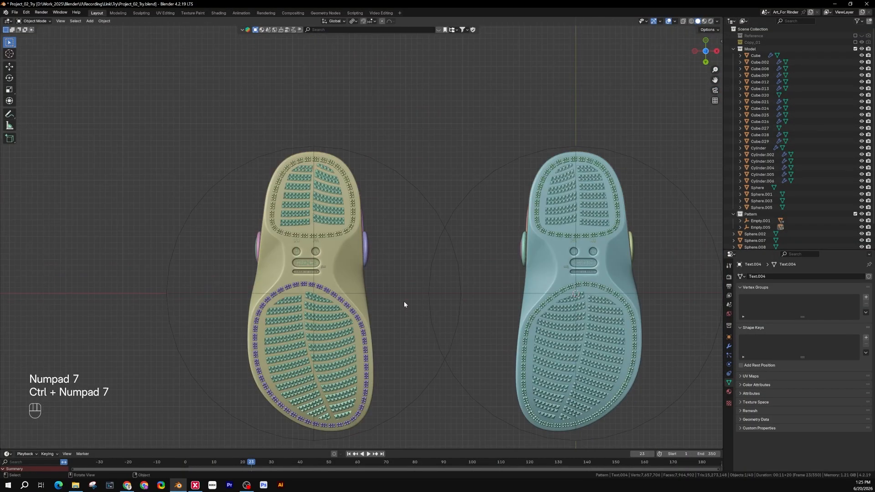
{"action": "middle_click_drag", "start_coordinate": [404, 303], "coordinate": [446, 305], "text": "shift"}
{"action": "scroll", "coordinate": [445, 305], "scroll_direction": "up", "scroll_amount": 5}
{"action": "middle_click_drag", "start_coordinate": [414, 259], "coordinate": [538, 272], "text": "shift"}
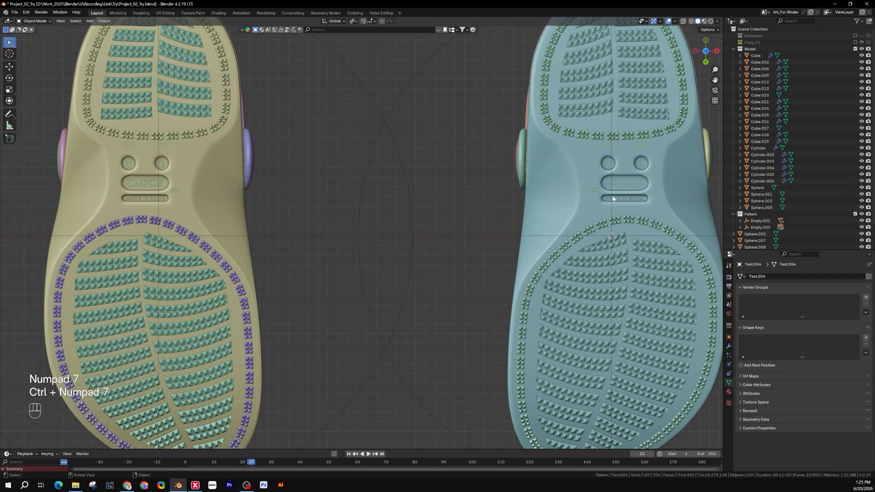
{"action": "middle_click_drag", "start_coordinate": [601, 180], "coordinate": [654, 203], "text": "shift"}
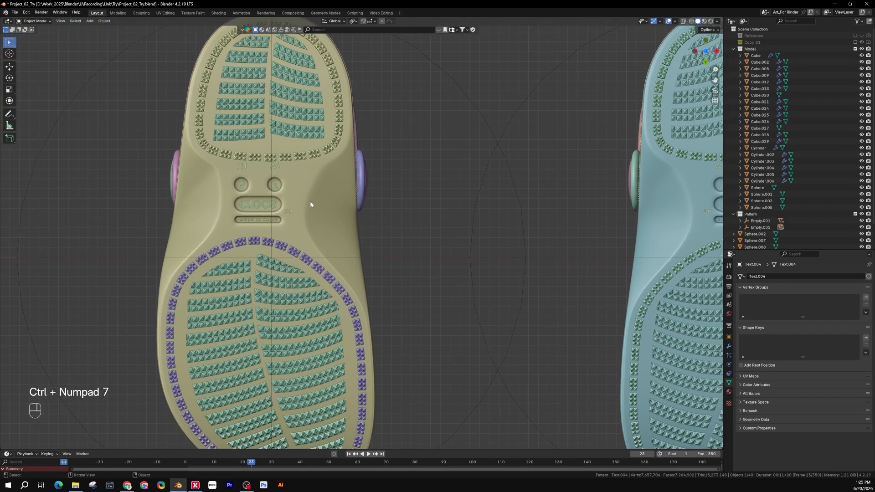
{"action": "middle_click_drag", "start_coordinate": [309, 201], "coordinate": [371, 300]}
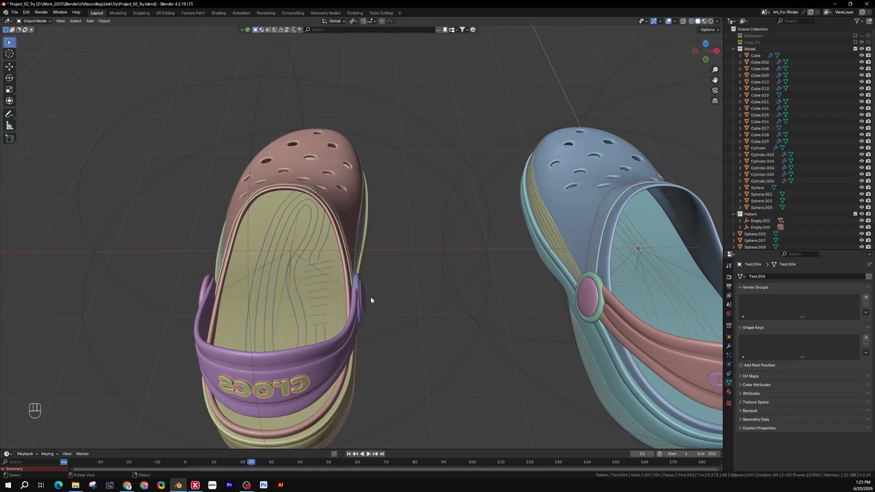
{"action": "middle_click_drag", "start_coordinate": [303, 389], "coordinate": [439, 297], "text": "shift"}
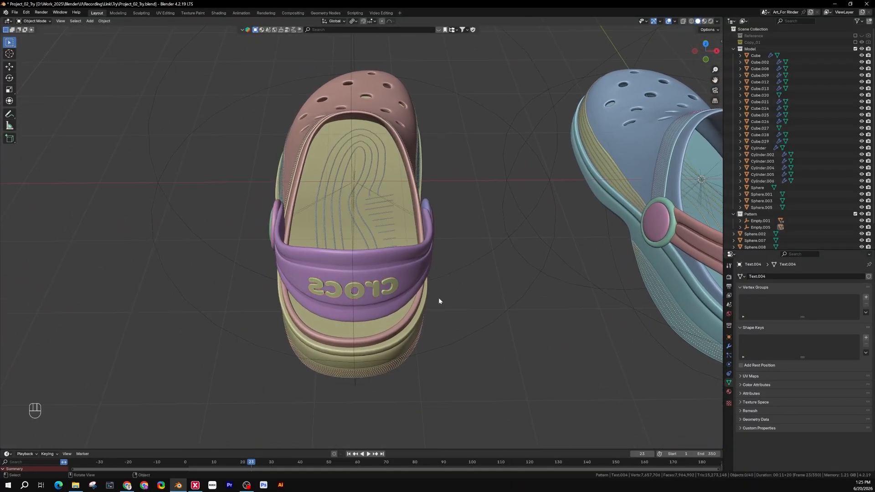
Mirror the crocs lettering on the duplicated clog's heel strap along the global X axis
{"action": "left_click", "coordinate": [396, 285]}
{"action": "scroll", "coordinate": [393, 290], "scroll_direction": "up", "scroll_amount": 2}
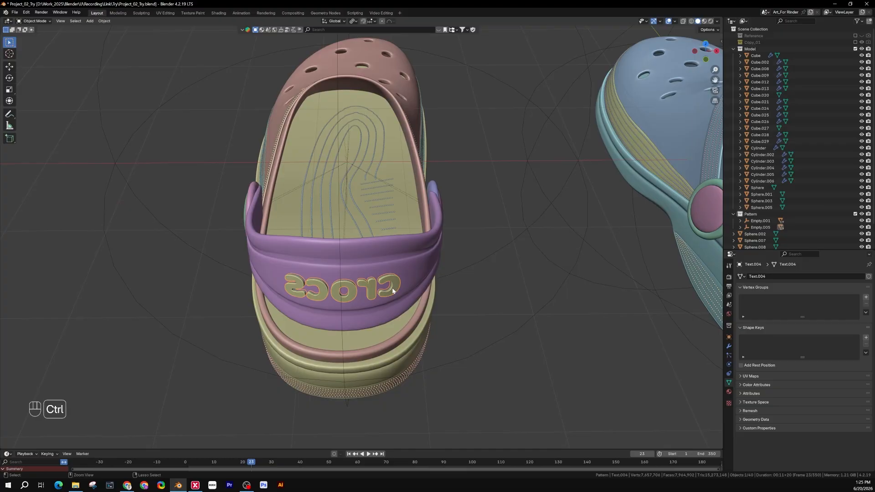
{"action": "key", "text": "ctrl+m"}
{"action": "key", "text": "x"}
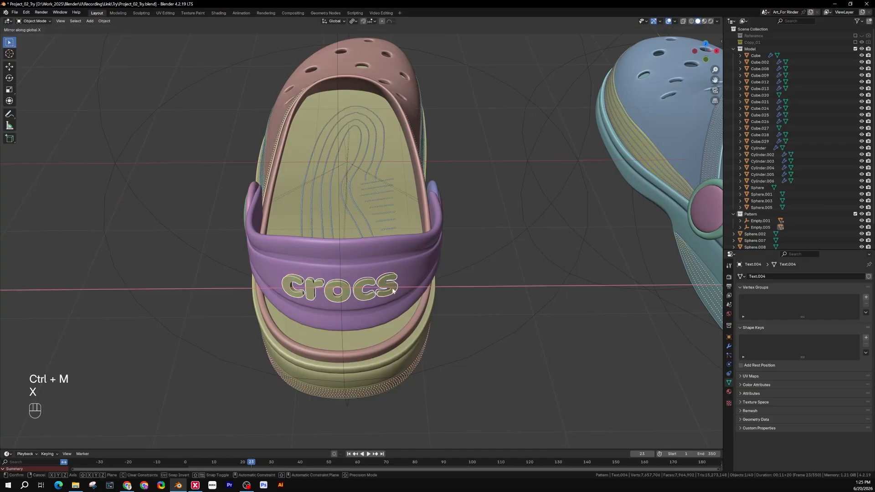
{"action": "key", "text": "Return"}
{"action": "left_click", "coordinate": [462, 295]}
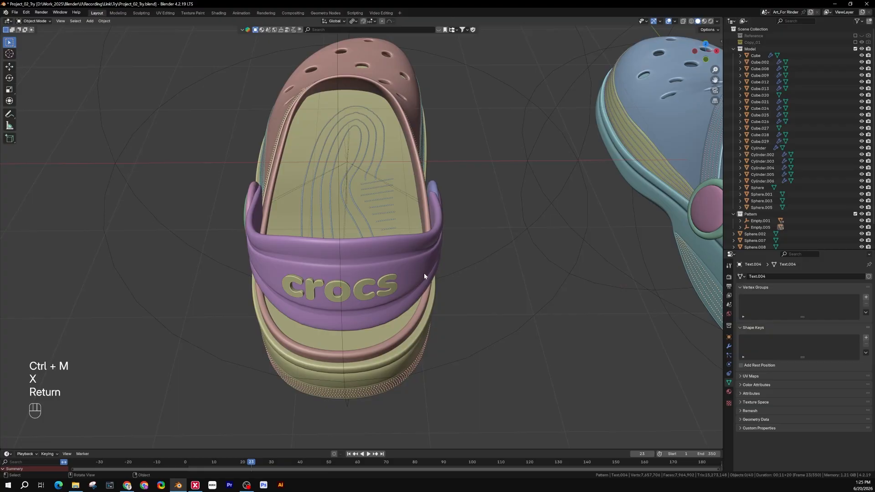
Mirror the size numbers, crocs and made in china lettering on the duplicated clog's sole along the global X axis
{"action": "middle_click_drag", "start_coordinate": [426, 275], "coordinate": [455, 170], "text": "shift"}
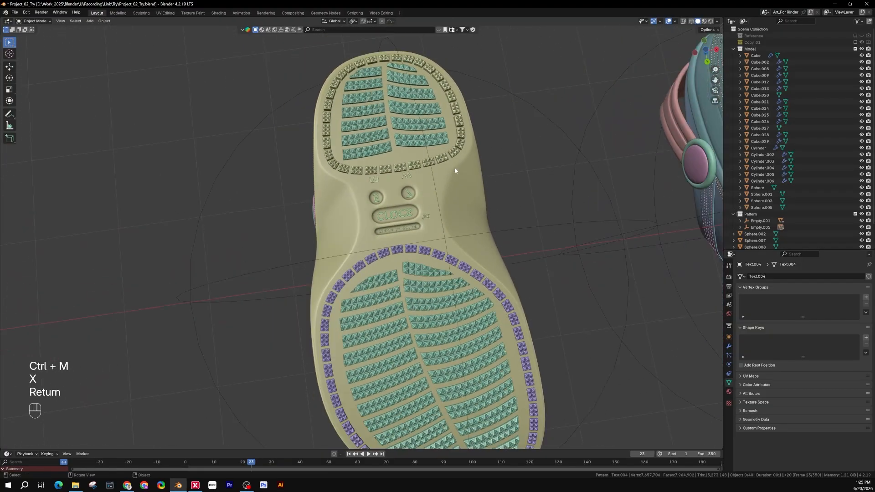
{"action": "left_click", "coordinate": [411, 215]}
{"action": "key", "text": "ctrl+KP_7"}
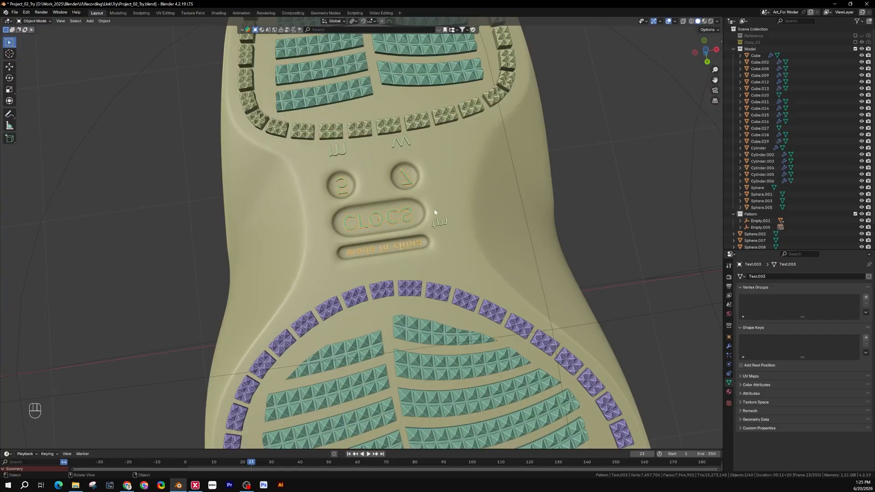
{"action": "middle_click_drag", "start_coordinate": [449, 239], "coordinate": [329, 218], "text": "shift"}
{"action": "scroll", "coordinate": [329, 217], "scroll_direction": "down", "scroll_amount": 2}
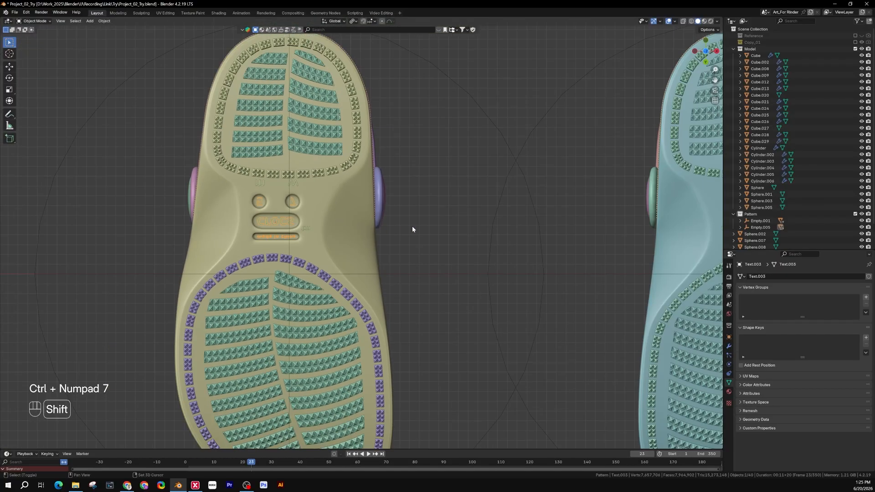
{"action": "middle_click_drag", "start_coordinate": [392, 224], "coordinate": [188, 217], "text": "shift"}
{"action": "middle_click_drag", "start_coordinate": [116, 197], "coordinate": [203, 201], "text": "shift"}
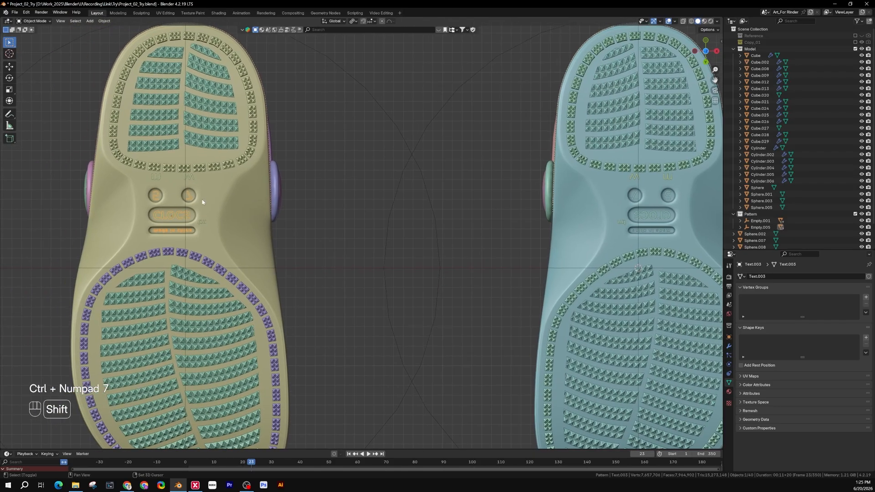
{"action": "middle_click_drag", "start_coordinate": [302, 213], "coordinate": [338, 191], "text": "shift"}
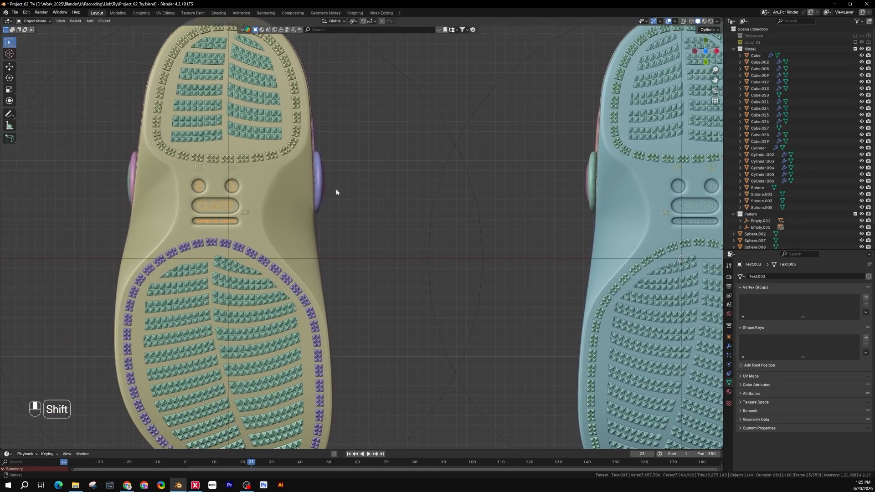
{"action": "scroll", "coordinate": [216, 194], "scroll_direction": "up", "scroll_amount": 4}
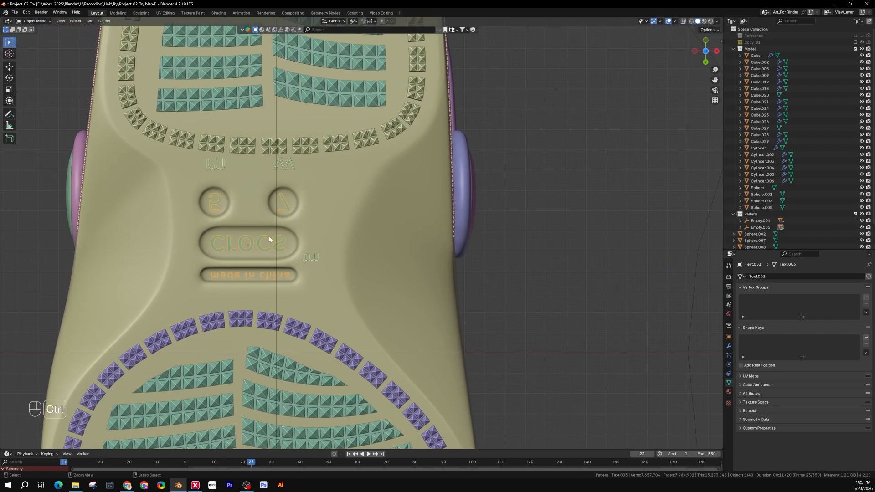
{"action": "key", "text": "ctrl+m"}
{"action": "key", "text": "x"}
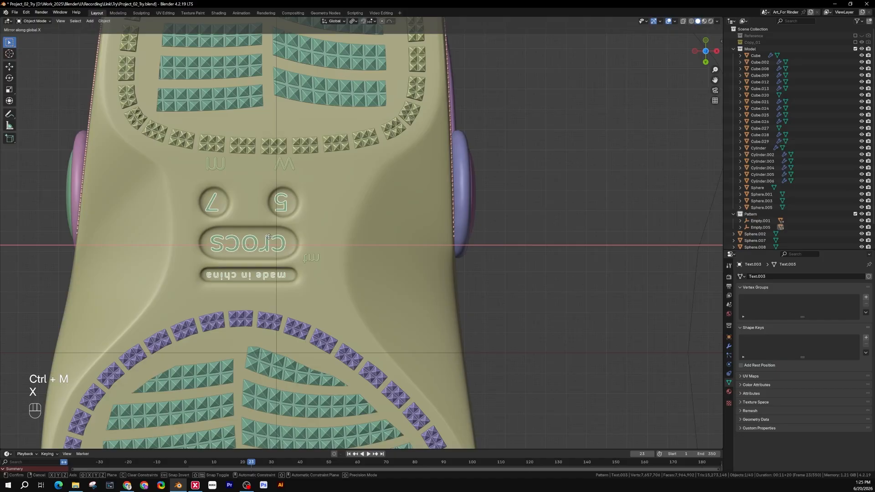
{"action": "key", "text": "KP_Enter"}
Move the mirrored sole lettering about 1.17 cm along X and -0.47 cm along Y, with Z locked, to centre it in its recesses
{"action": "scroll", "coordinate": [288, 244], "scroll_direction": "down", "scroll_amount": 2}
{"action": "middle_click_drag", "start_coordinate": [265, 236], "coordinate": [332, 225], "text": "shift"}
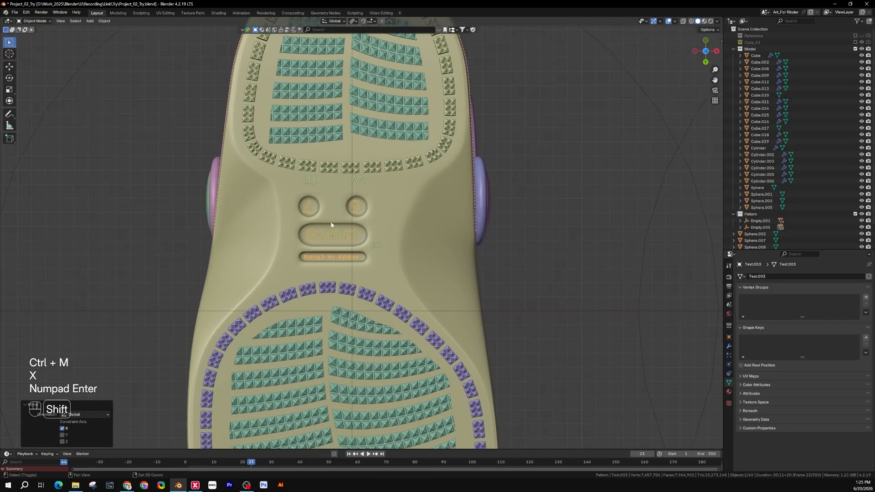
{"action": "scroll", "coordinate": [335, 219], "scroll_direction": "up", "scroll_amount": 4}
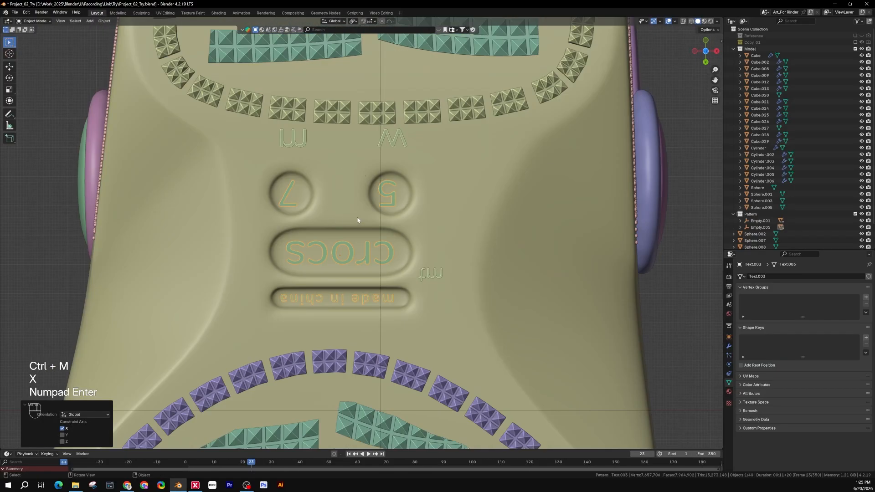
{"action": "key", "text": "g"}
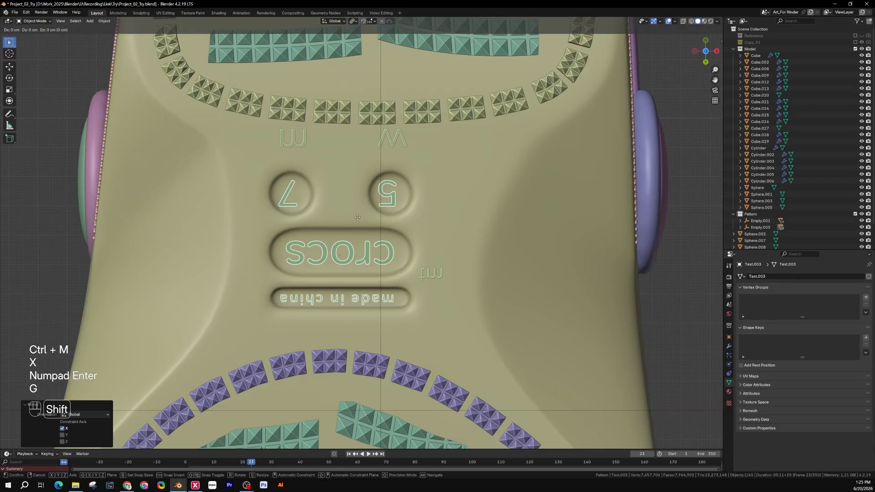
{"action": "key", "text": "shift+z"}
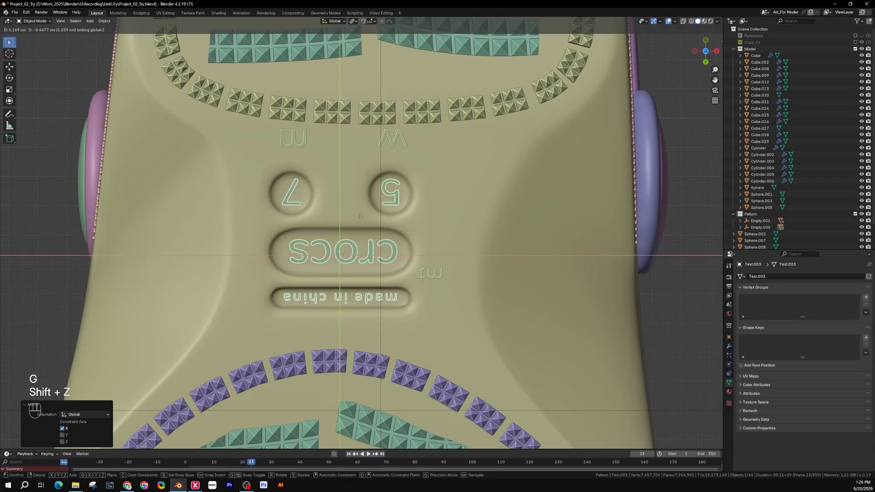
{"action": "left_click", "coordinate": [360, 215]}
{"action": "scroll", "coordinate": [360, 216], "scroll_direction": "down", "scroll_amount": 1}
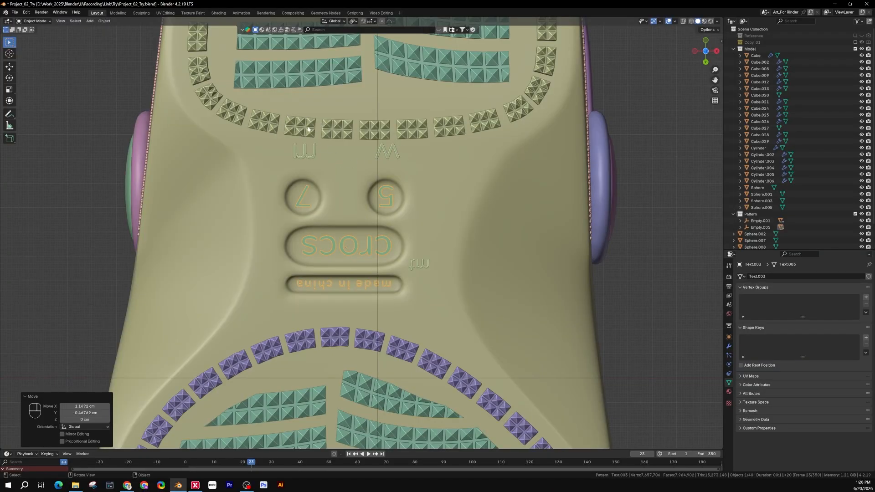
Examine the duplicated clog's heel strap and sole lettering from several angles, leaving nothing selected
{"action": "left_click", "coordinate": [313, 157]}
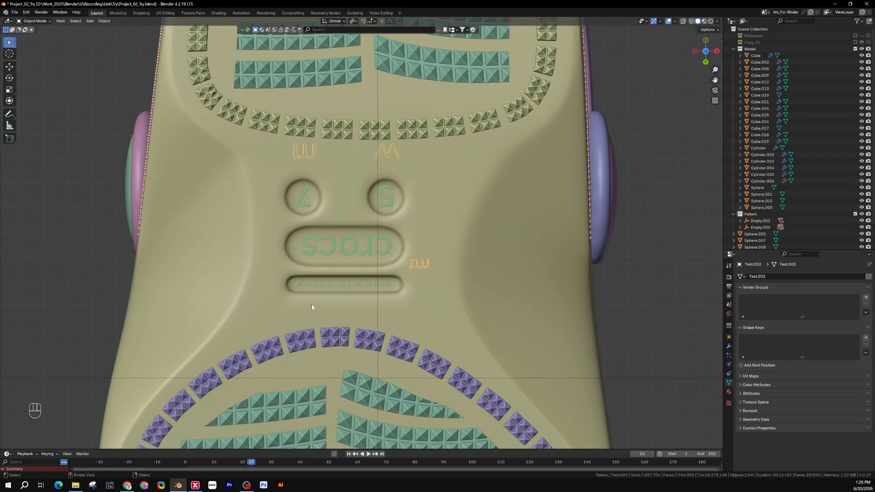
{"action": "scroll", "coordinate": [312, 307], "scroll_direction": "down", "scroll_amount": 5}
{"action": "middle_click_drag", "start_coordinate": [312, 306], "coordinate": [365, 310]}
{"action": "scroll", "coordinate": [449, 141], "scroll_direction": "up", "scroll_amount": 2}
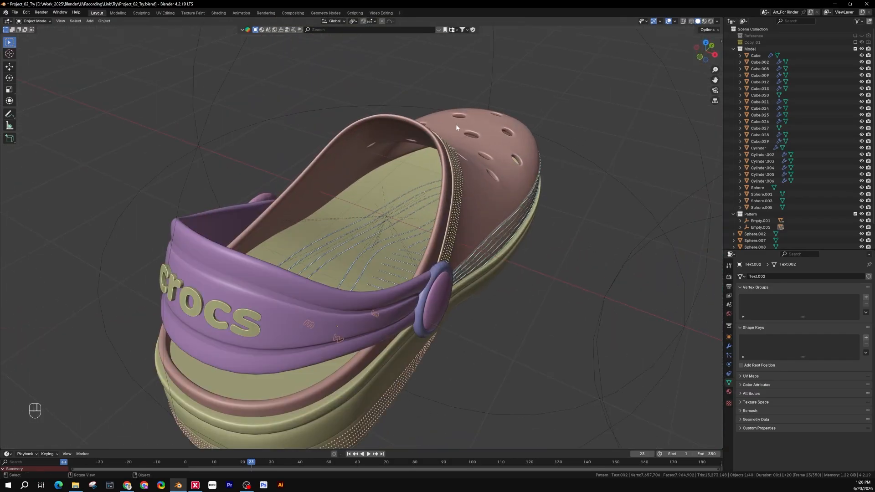
{"action": "scroll", "coordinate": [465, 114], "scroll_direction": "down", "scroll_amount": 5}
{"action": "middle_click_drag", "start_coordinate": [477, 93], "coordinate": [417, 173], "text": "shift"}
{"action": "left_click", "coordinate": [427, 140]}
{"action": "middle_click_drag", "start_coordinate": [426, 139], "coordinate": [444, 146]}
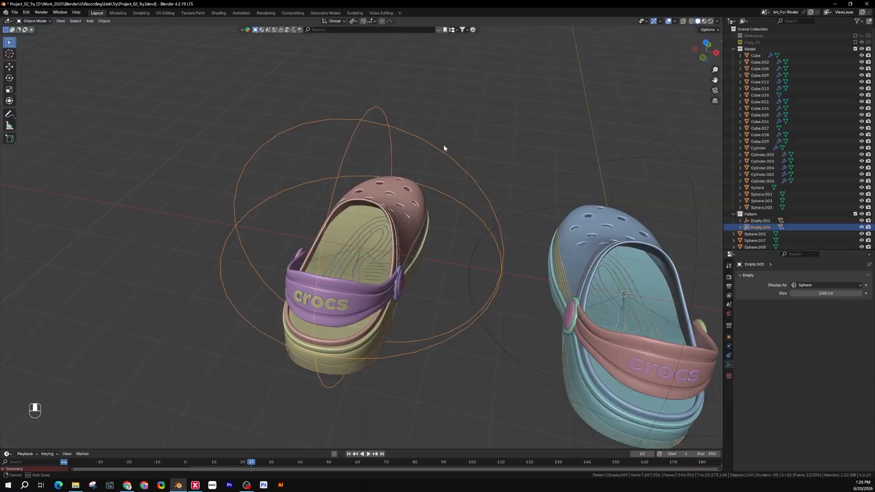
{"action": "scroll", "coordinate": [395, 181], "scroll_direction": "up", "scroll_amount": 2}
{"action": "middle_click_drag", "start_coordinate": [341, 265], "coordinate": [303, 236]}
{"action": "scroll", "coordinate": [351, 276], "scroll_direction": "down", "scroll_amount": 1}
{"action": "scroll", "coordinate": [348, 272], "scroll_direction": "up", "scroll_amount": 4}
{"action": "scroll", "coordinate": [358, 268], "scroll_direction": "down", "scroll_amount": 3}
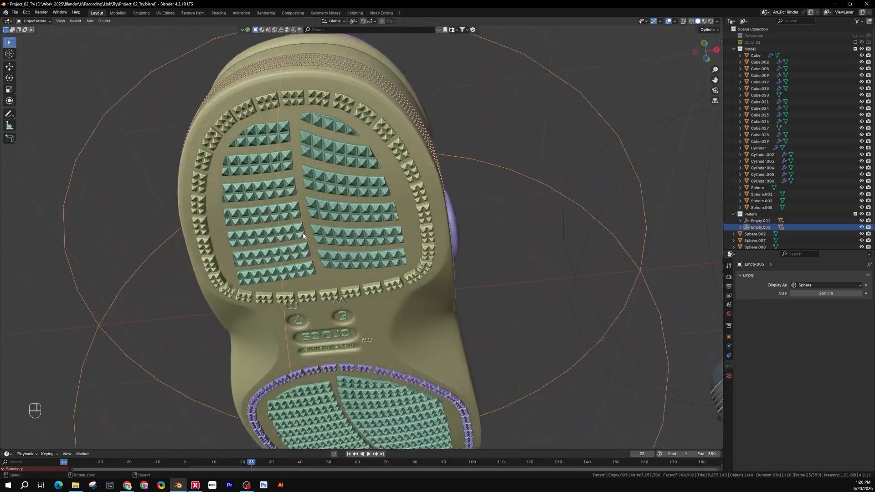
{"action": "middle_click_drag", "start_coordinate": [391, 219], "coordinate": [407, 192]}
{"action": "left_click", "coordinate": [473, 244]}
{"action": "middle_click_drag", "start_coordinate": [473, 244], "coordinate": [417, 203]}
From below, move the m, w and tm lettering about 0.9 cm along X and 2.96 cm along Y, with Z locked
{"action": "scroll", "coordinate": [381, 269], "scroll_direction": "up", "scroll_amount": 2}
{"action": "scroll", "coordinate": [380, 269], "scroll_direction": "up", "scroll_amount": 2}
{"action": "key", "text": "ctrl+KP_7"}
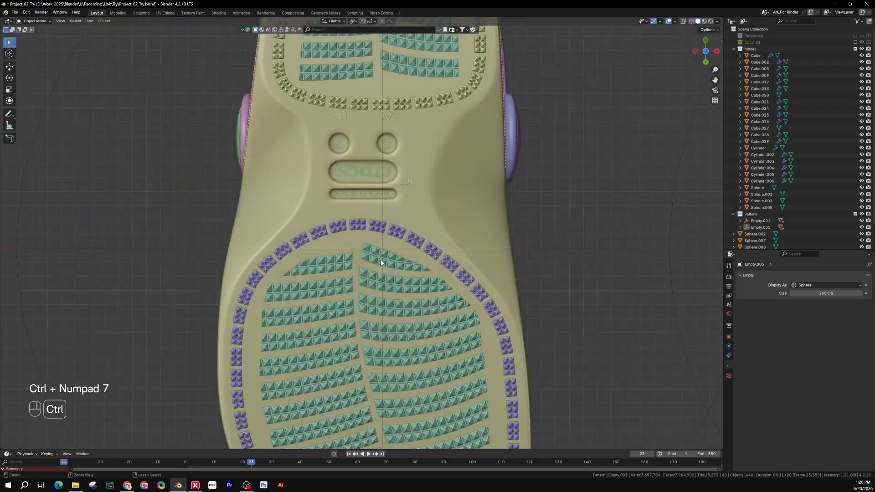
{"action": "middle_click_drag", "start_coordinate": [390, 163], "coordinate": [325, 214], "text": "shift"}
{"action": "scroll", "coordinate": [325, 214], "scroll_direction": "up", "scroll_amount": 2}
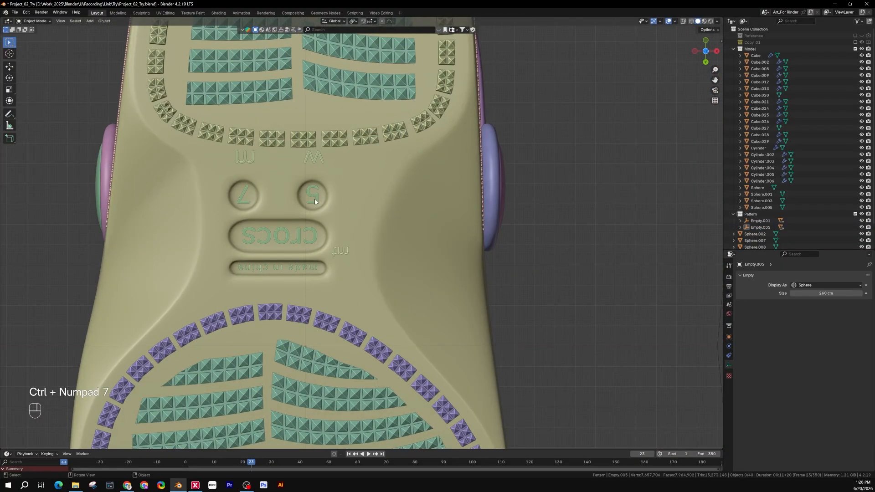
{"action": "left_click", "coordinate": [319, 162]}
{"action": "scroll", "coordinate": [318, 166], "scroll_direction": "up", "scroll_amount": 3}
{"action": "middle_click_drag", "start_coordinate": [318, 166], "coordinate": [366, 214], "text": "shift"}
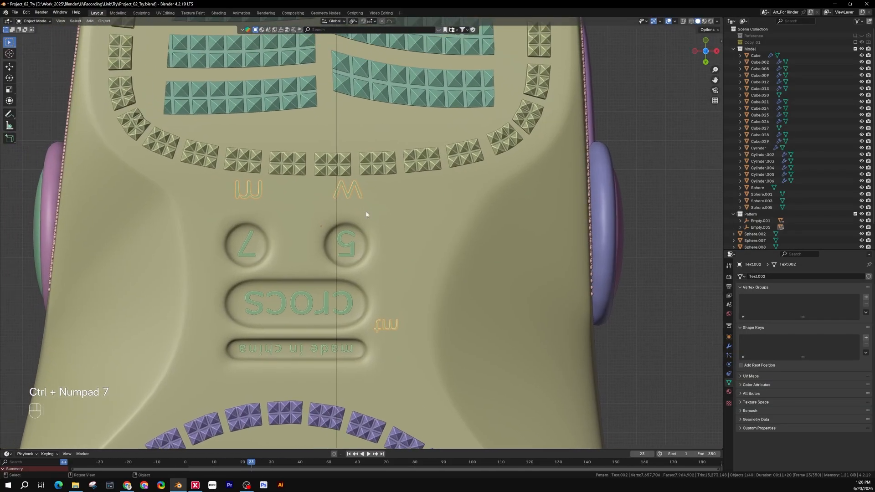
{"action": "key", "text": "g"}
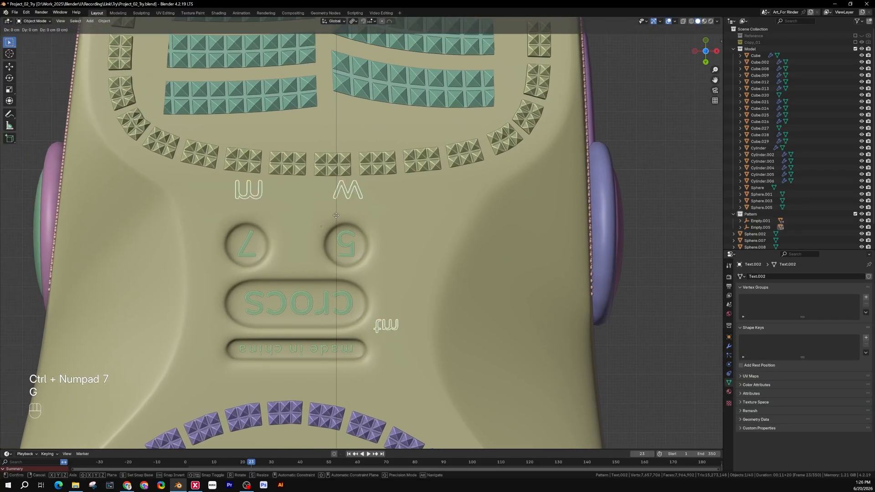
{"action": "key", "text": "shift+z"}
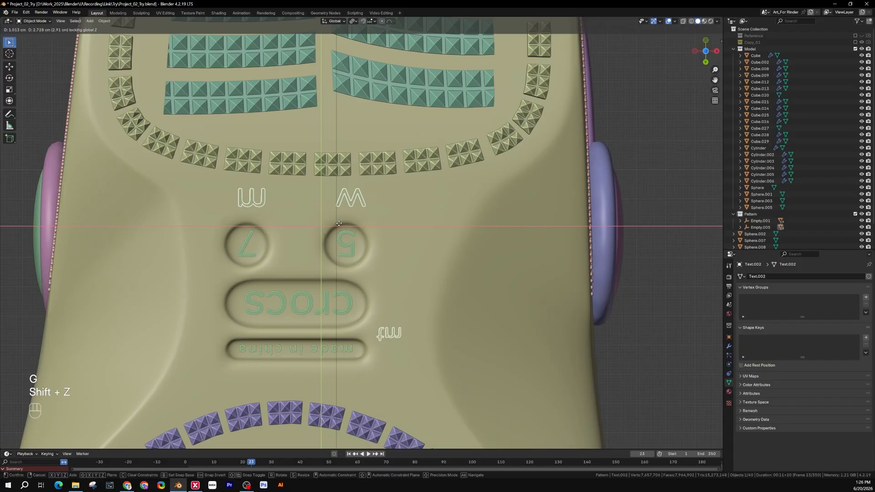
{"action": "left_click", "coordinate": [338, 226]}
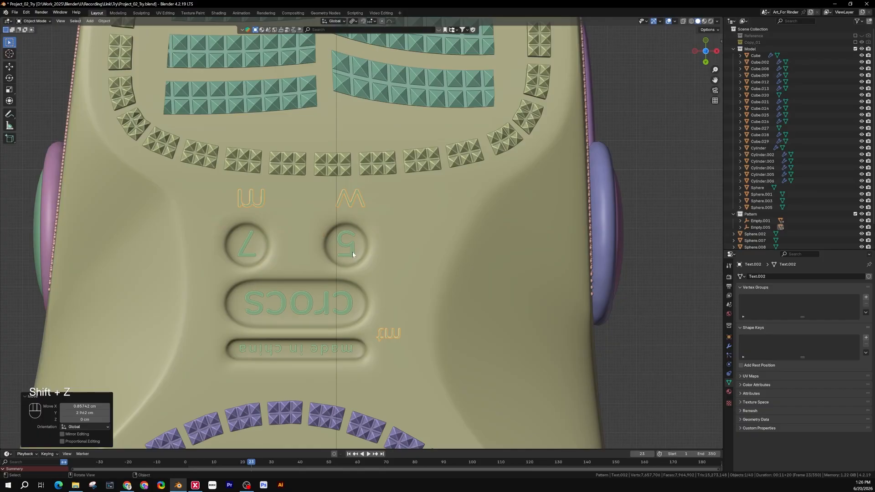
Try to mirror the m, w and tm lettering together along the global X axis, and undo it
{"action": "key", "text": "ctrl+m"}
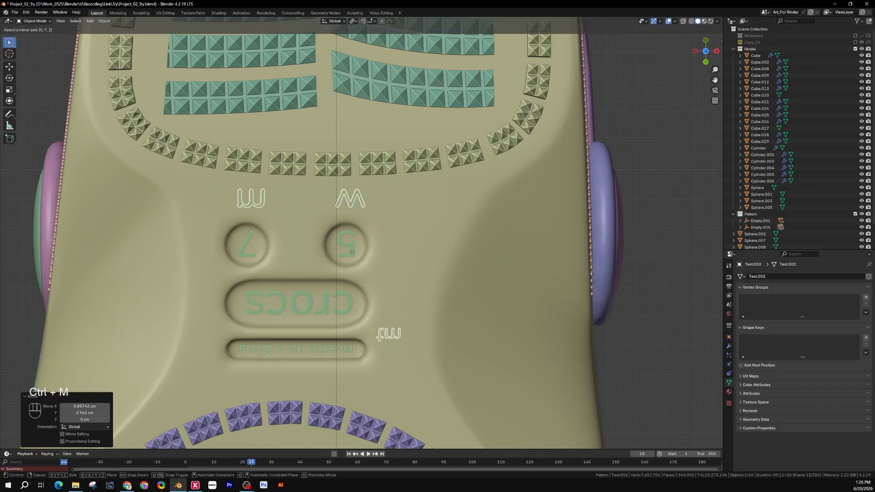
{"action": "key", "text": "x"}
{"action": "key", "text": "KP_Enter"}
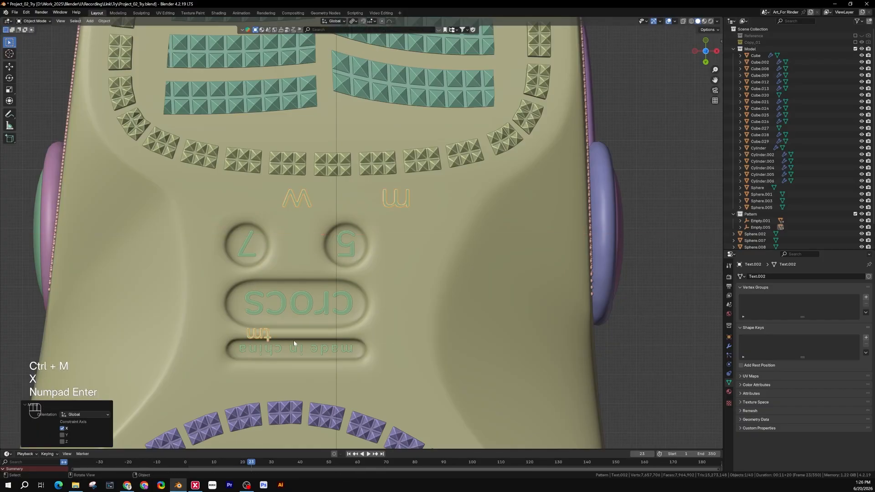
{"action": "scroll", "coordinate": [214, 338], "scroll_direction": "down", "scroll_amount": 6}
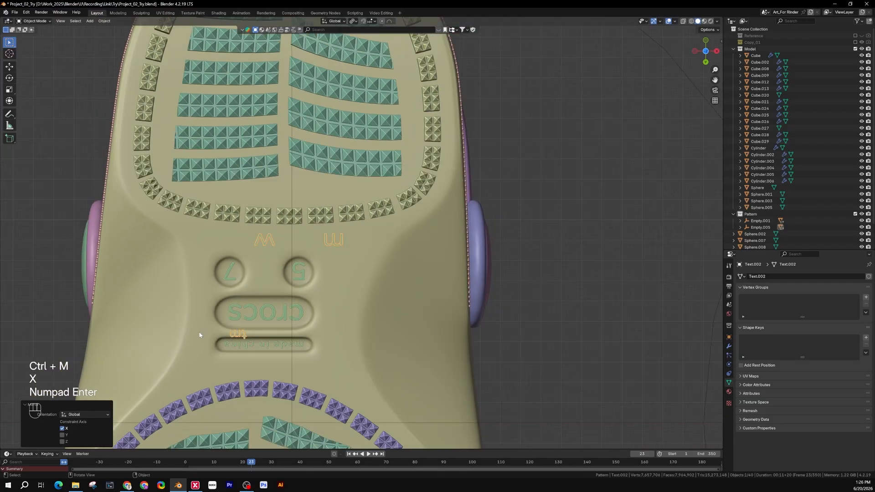
{"action": "middle_click_drag", "start_coordinate": [298, 328], "coordinate": [363, 297], "text": "shift"}
{"action": "key", "text": "ctrl+z"}
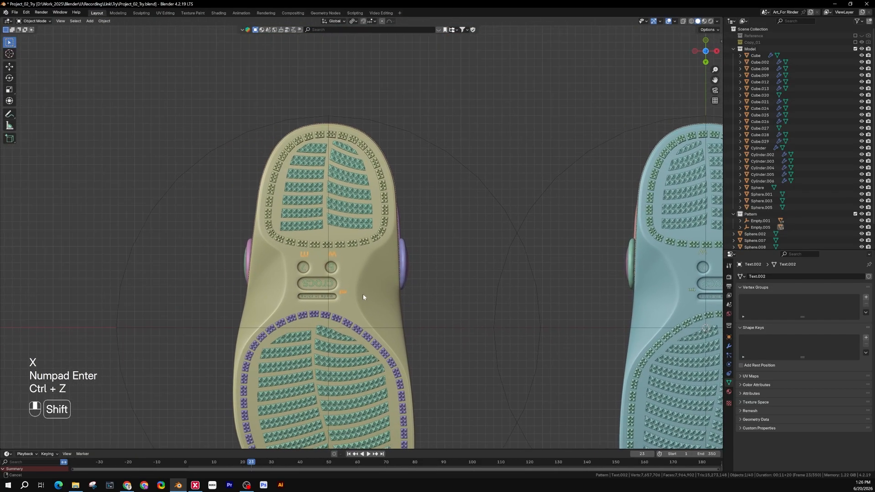
Separate the tm mark beside the sole's crocs plate from the m and w letters into its own object, and deselect everything
{"action": "scroll", "coordinate": [332, 269], "scroll_direction": "up", "scroll_amount": 4}
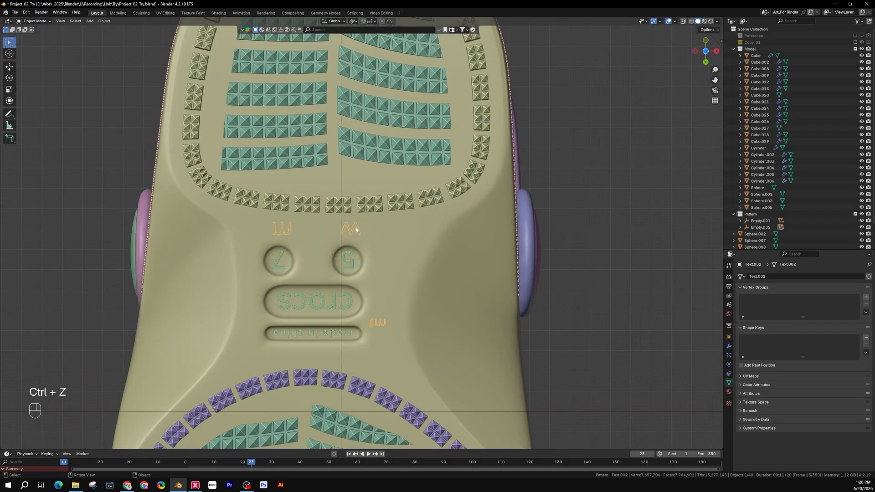
{"action": "middle_click_drag", "start_coordinate": [332, 237], "coordinate": [406, 291], "text": "shift"}
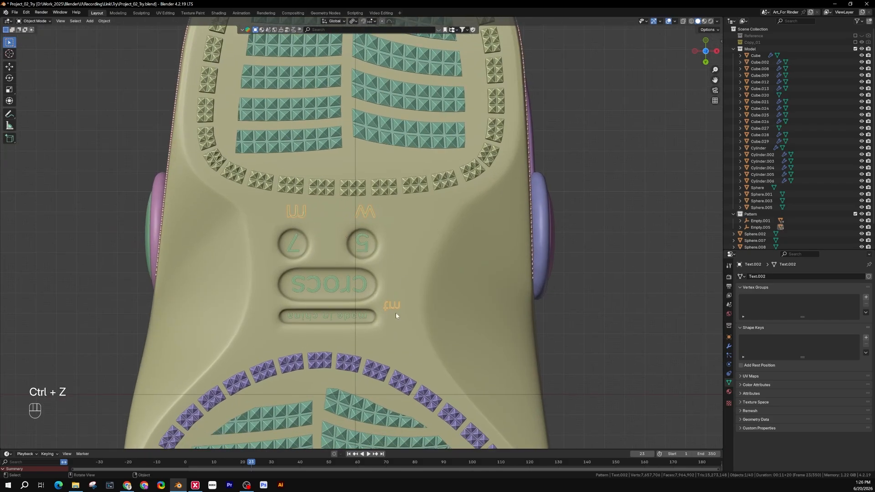
{"action": "scroll", "coordinate": [376, 248], "scroll_direction": "up", "scroll_amount": 2}
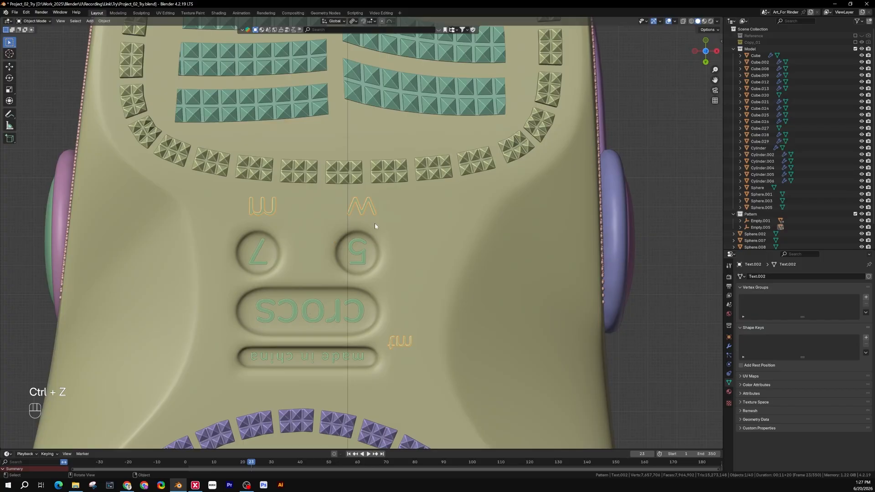
{"action": "key", "text": "Tab"}
{"action": "middle_click_drag", "start_coordinate": [373, 233], "coordinate": [458, 207], "text": "shift"}
{"action": "key", "text": "z"}
{"action": "left_click", "coordinate": [388, 246]}
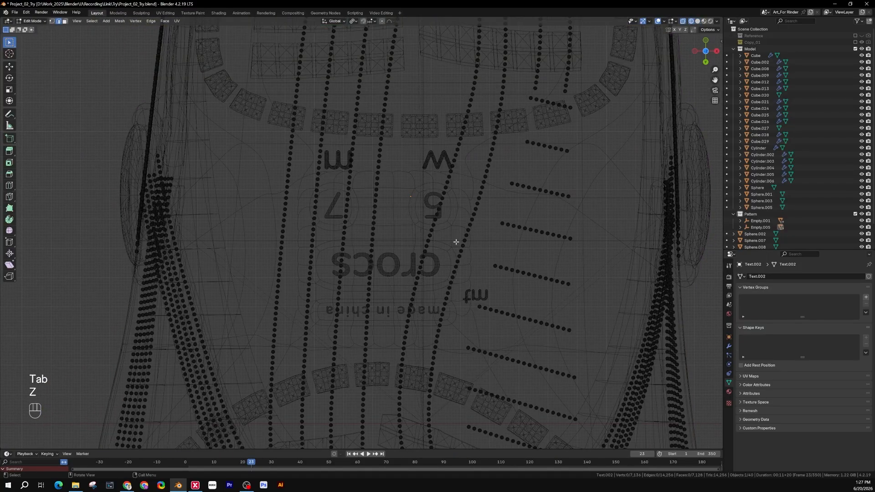
{"action": "middle_click_drag", "start_coordinate": [475, 238], "coordinate": [409, 227], "text": "shift"}
{"action": "left_click_drag", "start_coordinate": [478, 247], "coordinate": [394, 312]}
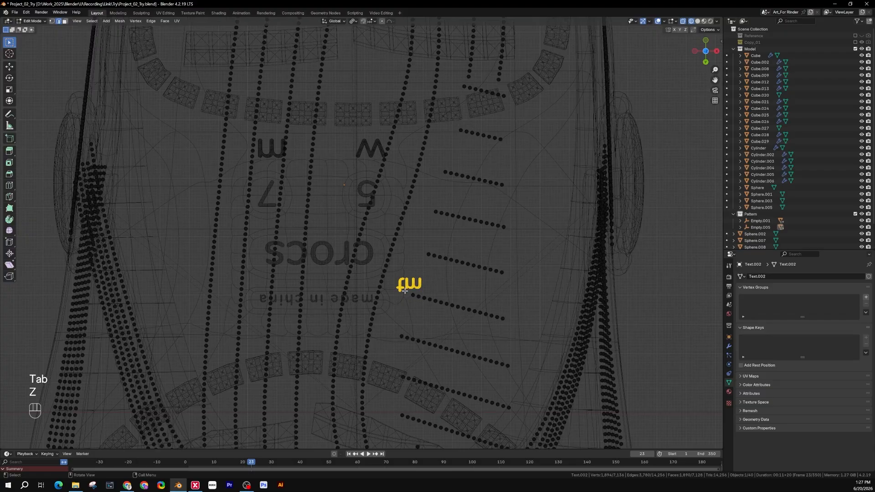
{"action": "key", "text": "p"}
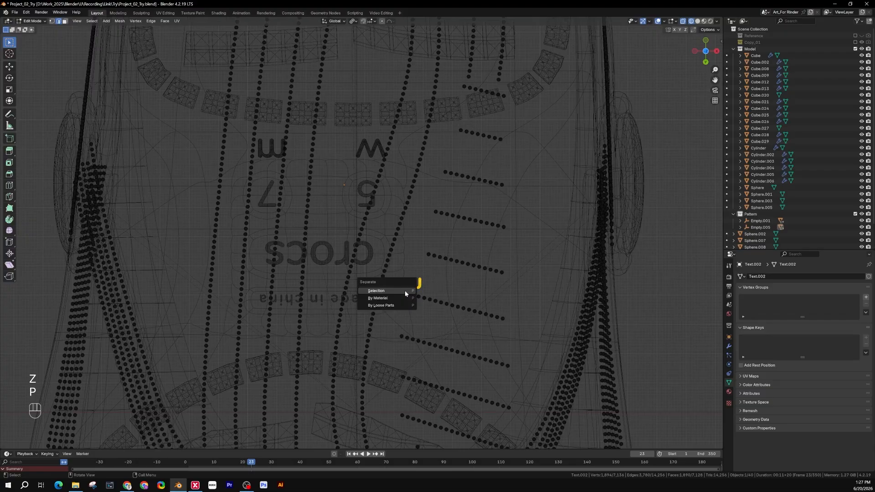
{"action": "left_click", "coordinate": [405, 290]}
{"action": "key", "text": "Tab"}
{"action": "key", "text": "z"}
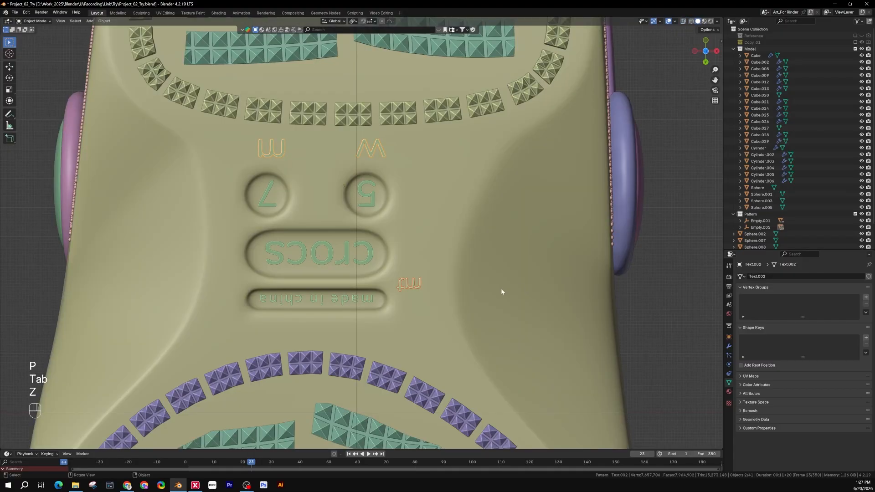
{"action": "left_click", "coordinate": [619, 277]}
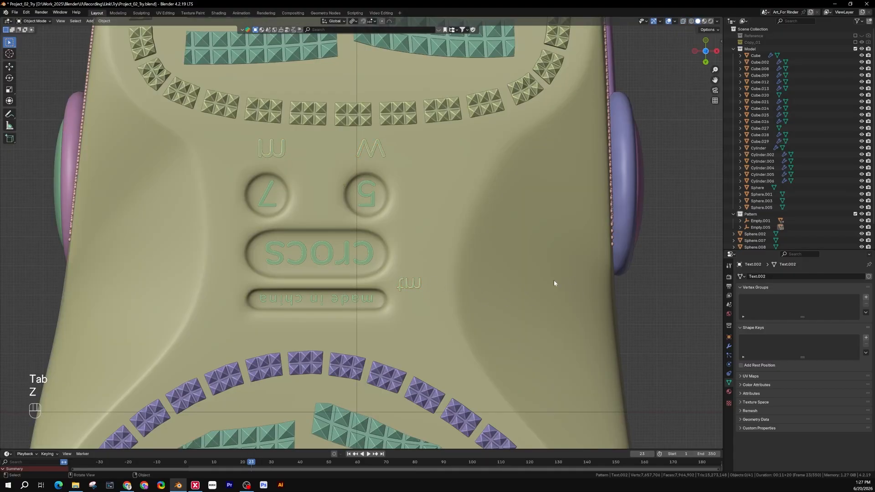
Mirror the sole's m and w letters along global X, then move them about -19.7 cm in X and -0.3 cm in Y, with Z locked
{"action": "left_click", "coordinate": [417, 288]}
{"action": "left_click", "coordinate": [382, 154]}
{"action": "key", "text": "ctrl+m"}
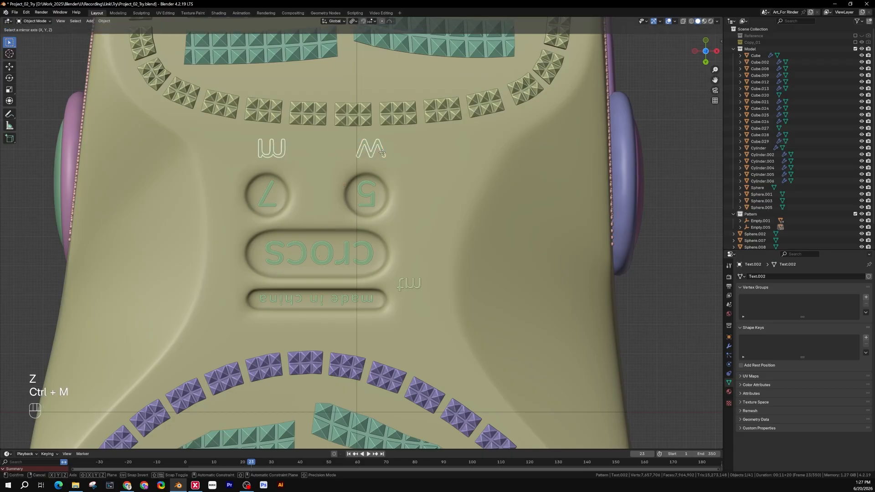
{"action": "key", "text": "x"}
{"action": "key", "text": "KP_Enter"}
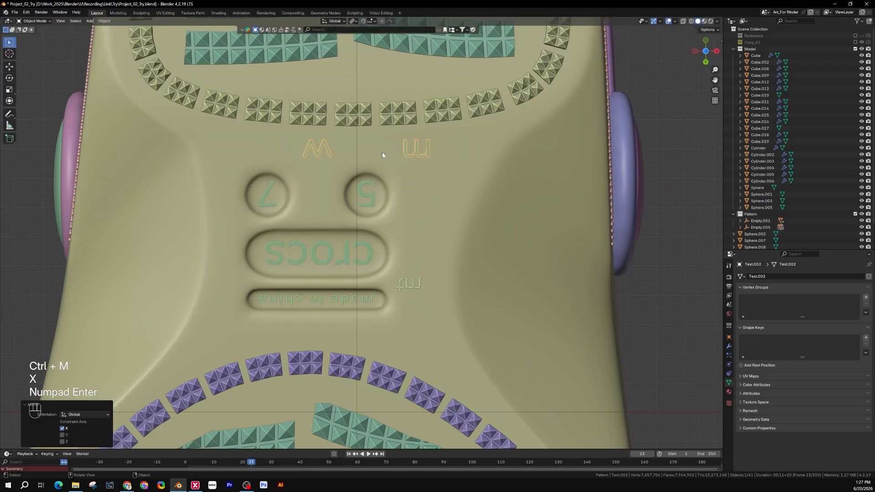
{"action": "key", "text": "g"}
{"action": "key", "text": "shift+z"}
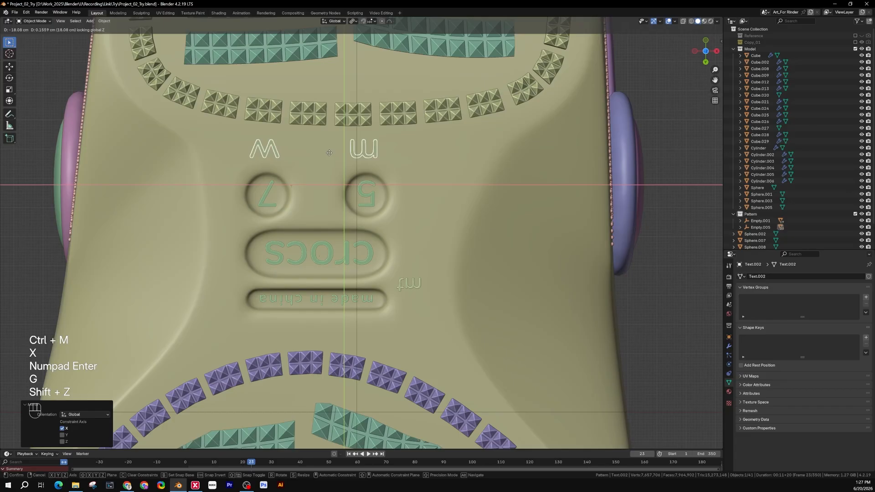
{"action": "left_click", "coordinate": [325, 153]}
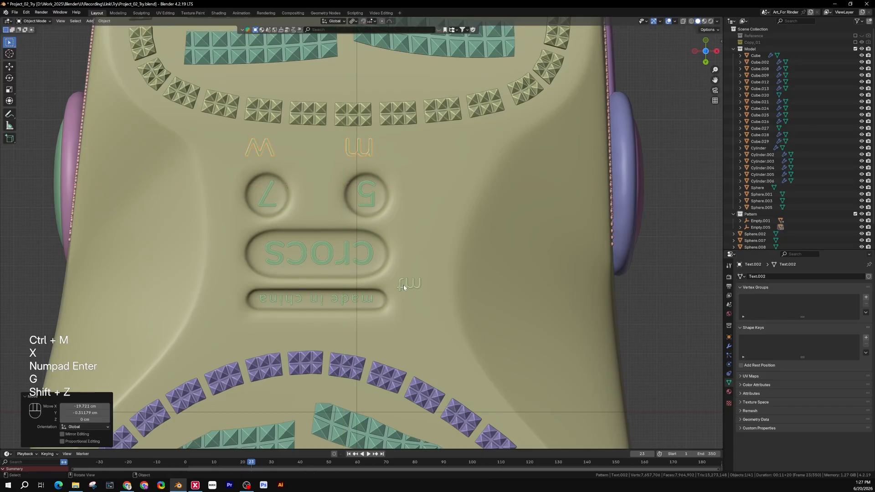
Mirror the tm mark along global X and move it about 43.8 cm in X and -0.47 cm in Y, beside the crocs plate, with Z locked
{"action": "left_click", "coordinate": [408, 289]}
{"action": "key", "text": "ctrl+m"}
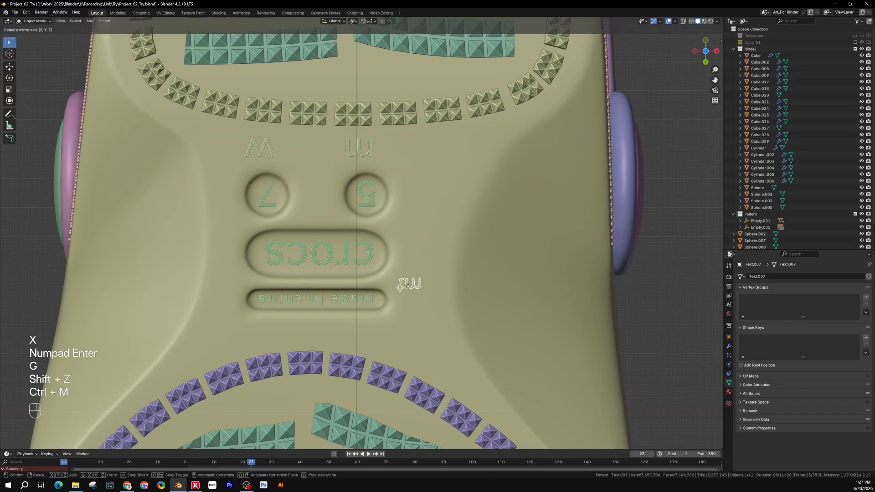
{"action": "key", "text": "KP_Enter"}
{"action": "key", "text": "ctrl+m"}
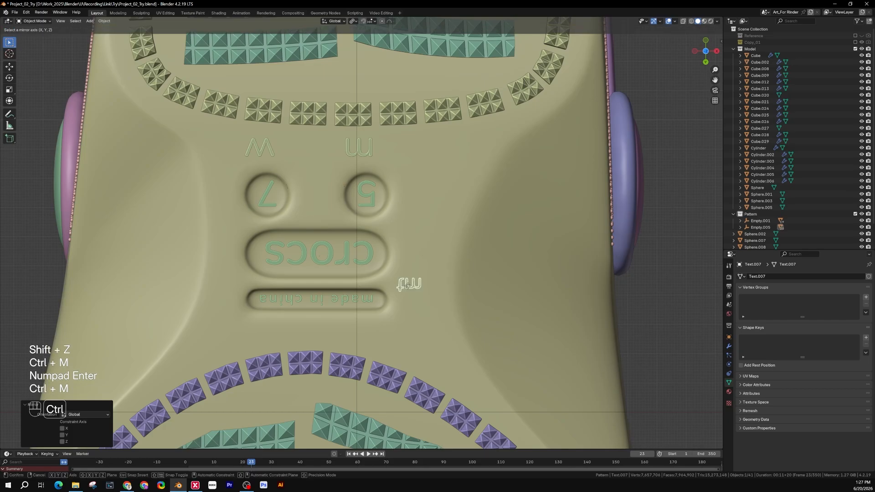
{"action": "key", "text": "x"}
{"action": "key", "text": "KP_Enter"}
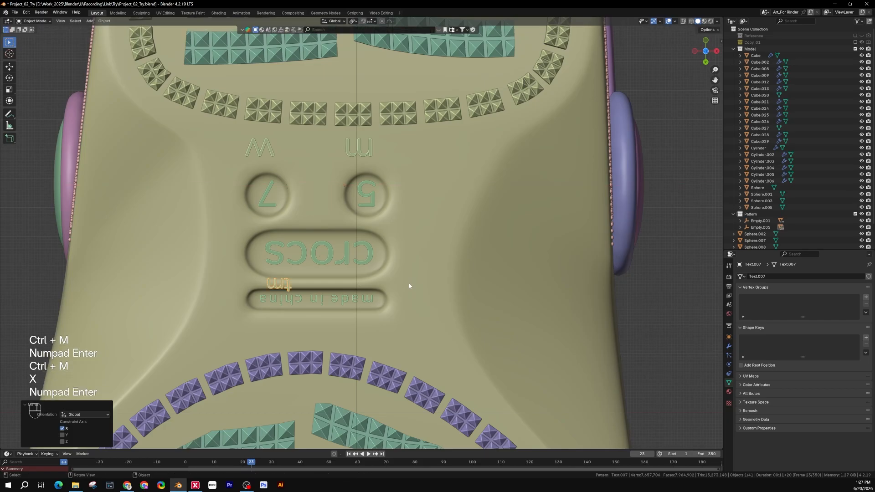
{"action": "key", "text": "g"}
{"action": "key", "text": "shift+z"}
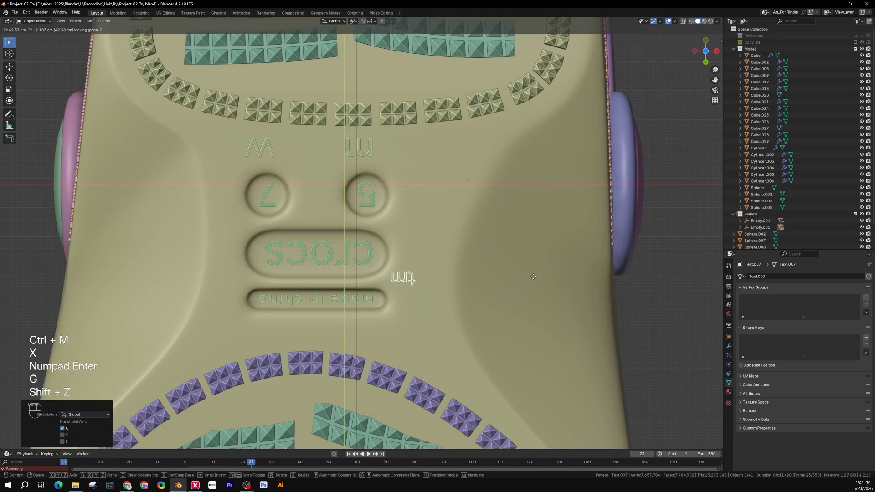
{"action": "left_click", "coordinate": [538, 282]}
Try to move the whole mirrored clog by its surrounding sphere empty, and undo the move
{"action": "scroll", "coordinate": [482, 265], "scroll_direction": "down", "scroll_amount": 6}
{"action": "middle_click_drag", "start_coordinate": [455, 270], "coordinate": [198, 237], "text": "shift"}
{"action": "middle_click_drag", "start_coordinate": [474, 229], "coordinate": [587, 255], "text": "shift"}
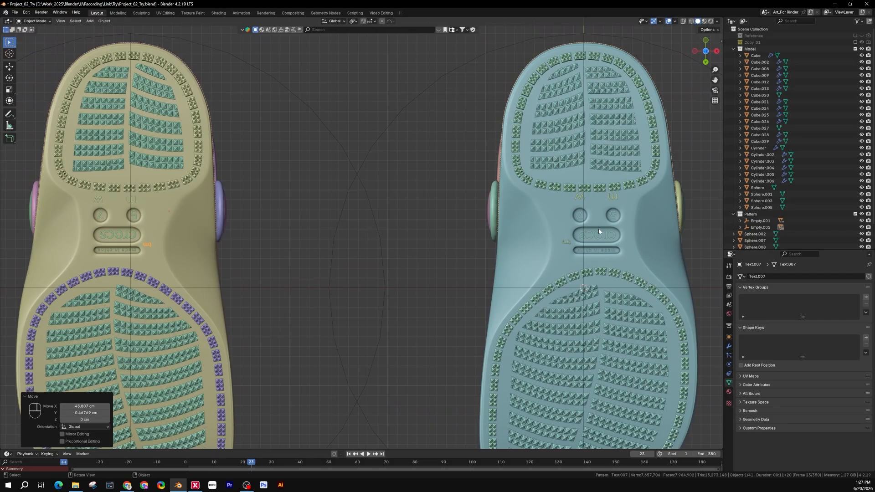
{"action": "middle_click_drag", "start_coordinate": [336, 255], "coordinate": [399, 241], "text": "shift"}
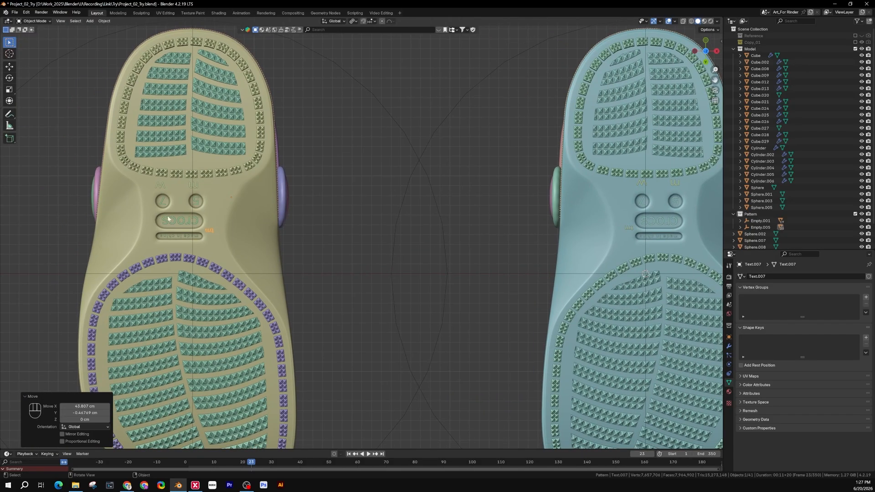
{"action": "scroll", "coordinate": [327, 231], "scroll_direction": "down", "scroll_amount": 3}
{"action": "mouse_move", "coordinate": [302, 218]}
{"action": "middle_mouse_down"}
{"action": "mouse_move", "coordinate": [313, 241]}
{"action": "mouse_move", "coordinate": [299, 222]}
{"action": "middle_mouse_up"}
{"action": "left_click", "coordinate": [307, 218]}
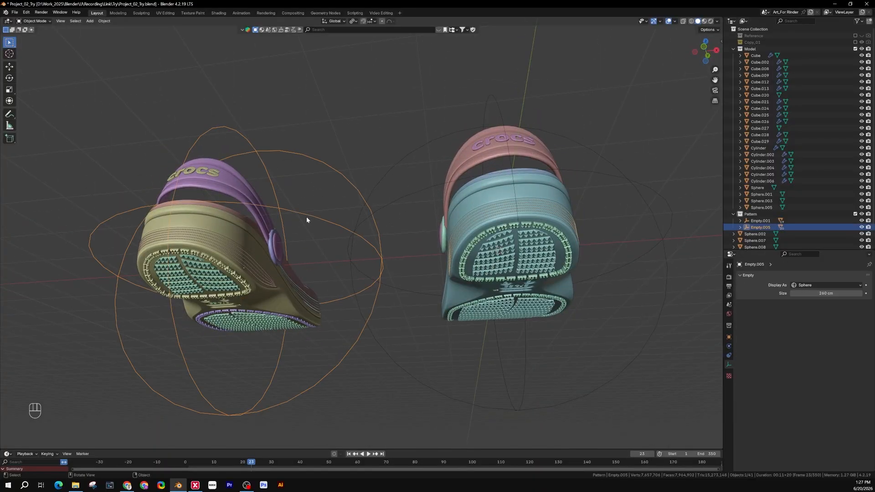
{"action": "key", "text": "g"}
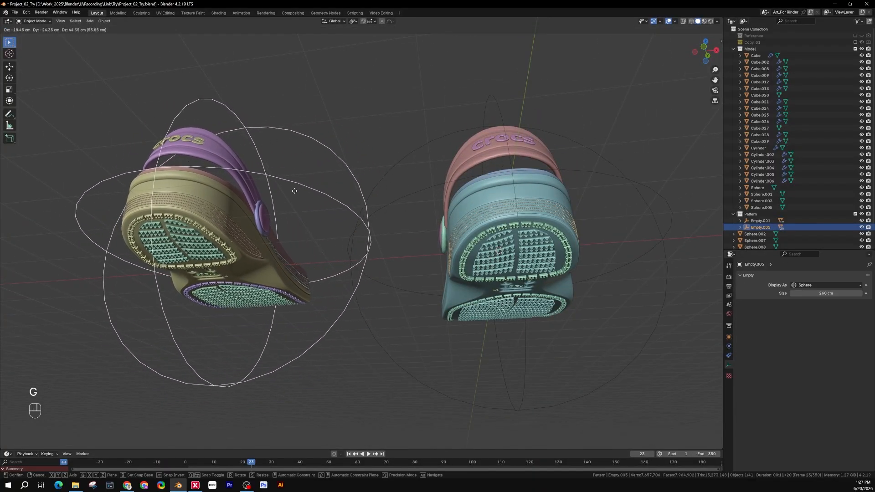
{"action": "left_click", "coordinate": [316, 209]}
{"action": "key", "text": "ctrl+z"}
Examine both clogs from the side, below and behind, comparing their shapes and heel strap lettering
{"action": "middle_click_drag", "start_coordinate": [325, 223], "coordinate": [355, 262]}
{"action": "scroll", "coordinate": [332, 273], "scroll_direction": "down", "scroll_amount": 3}
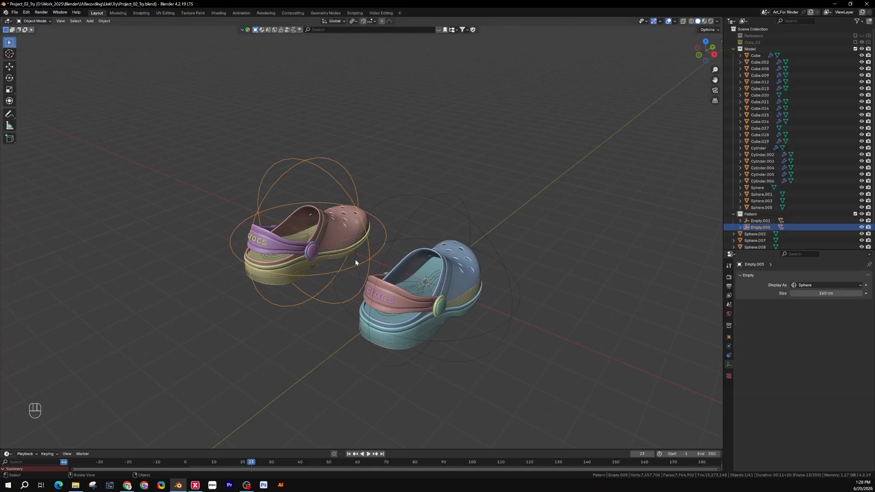
{"action": "middle_click_drag", "start_coordinate": [355, 262], "coordinate": [387, 215]}
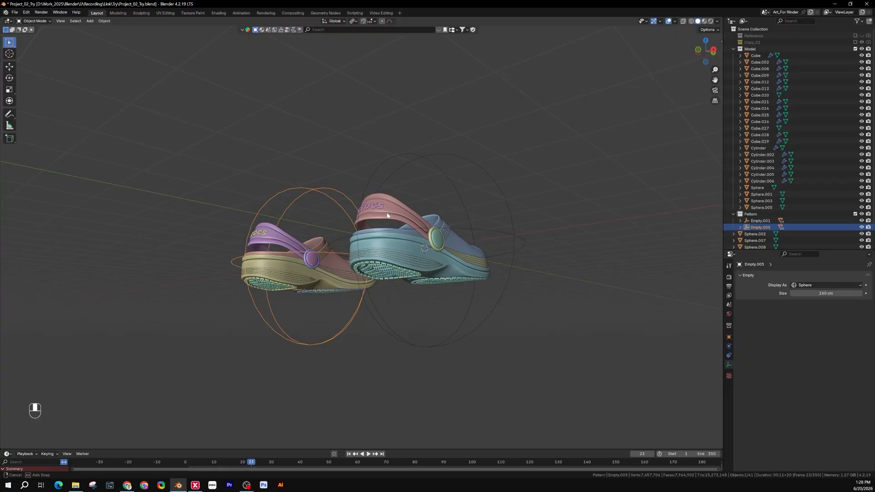
{"action": "middle_click_drag", "start_coordinate": [388, 215], "coordinate": [341, 189]}
{"action": "middle_click_drag", "start_coordinate": [347, 224], "coordinate": [351, 230]}
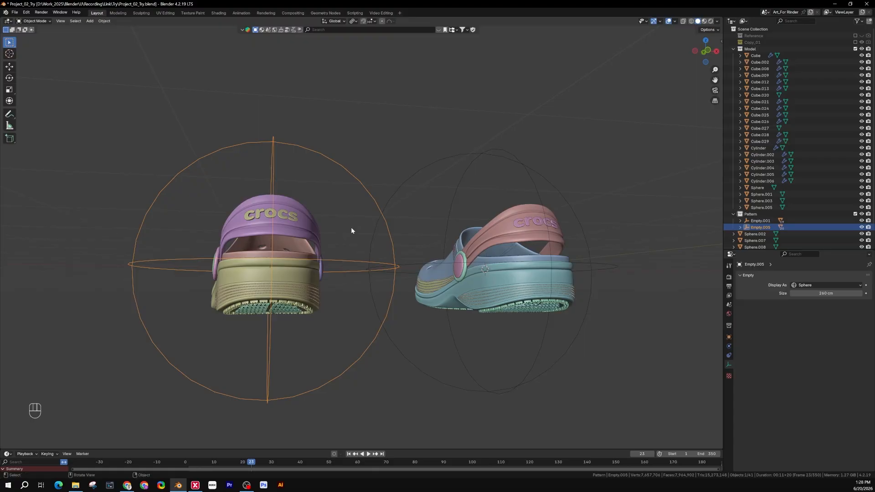